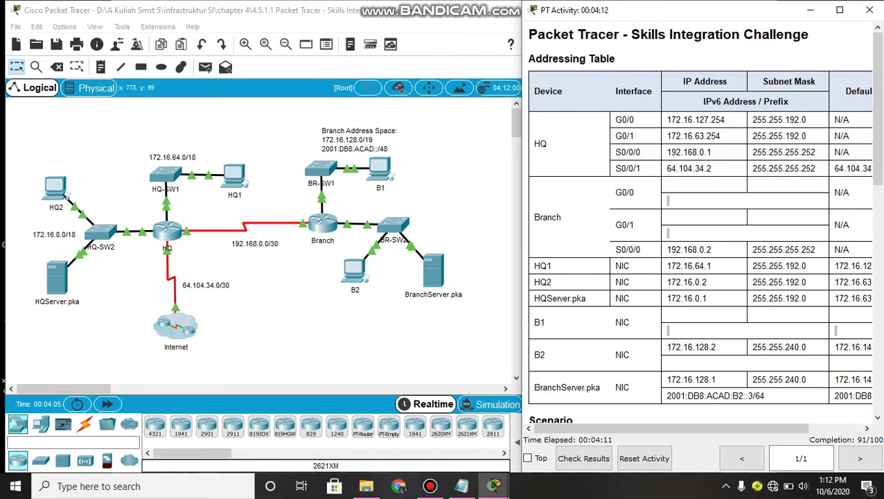
Step: Review the activity's addressing table, scenario and requirements for the Branch and HQ networks
left_click(491, 204)
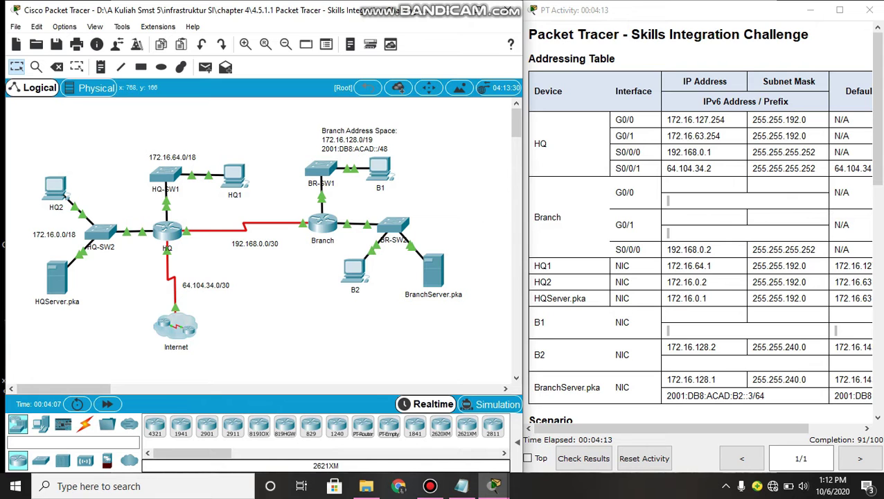
left_click(560, 200)
scroll(559, 200, "down", 10)
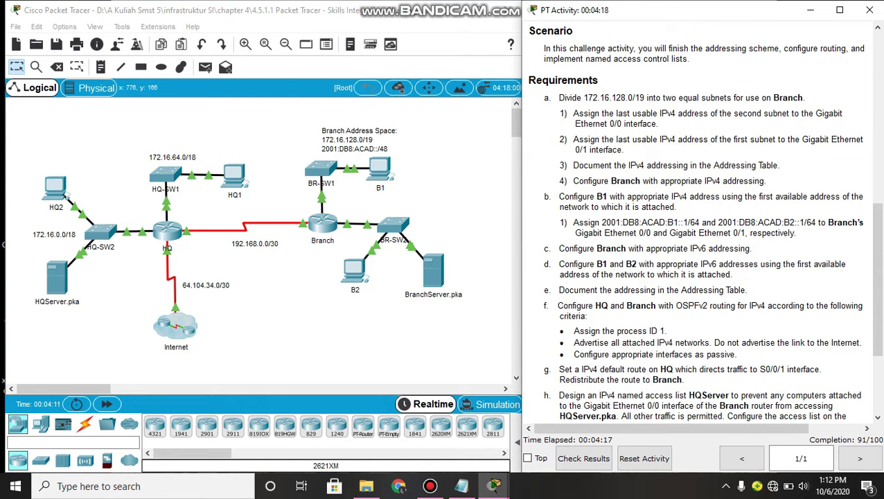
scroll(703, 221, "down", 5)
scroll(704, 222, "up", 6)
scroll(703, 222, "up", 3)
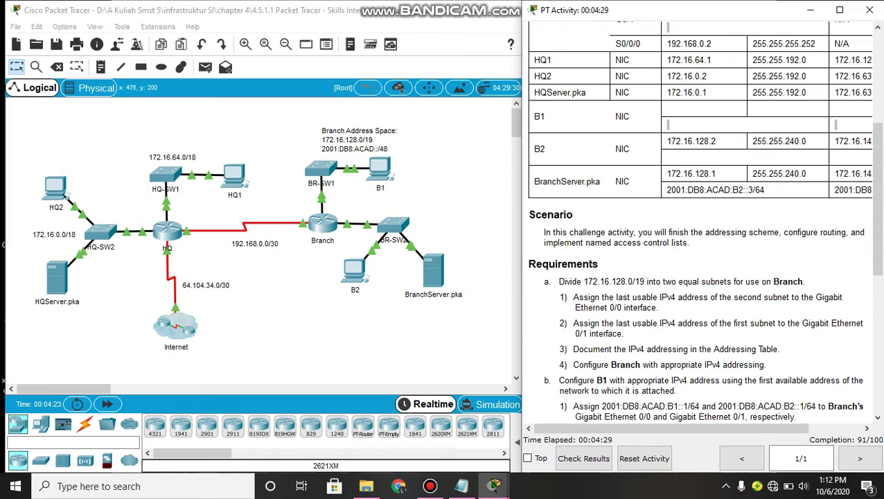
Step: Open the Branch router's command line and examine the addressing and filter commands entered for GigabitEthernet0/0
left_click(317, 227)
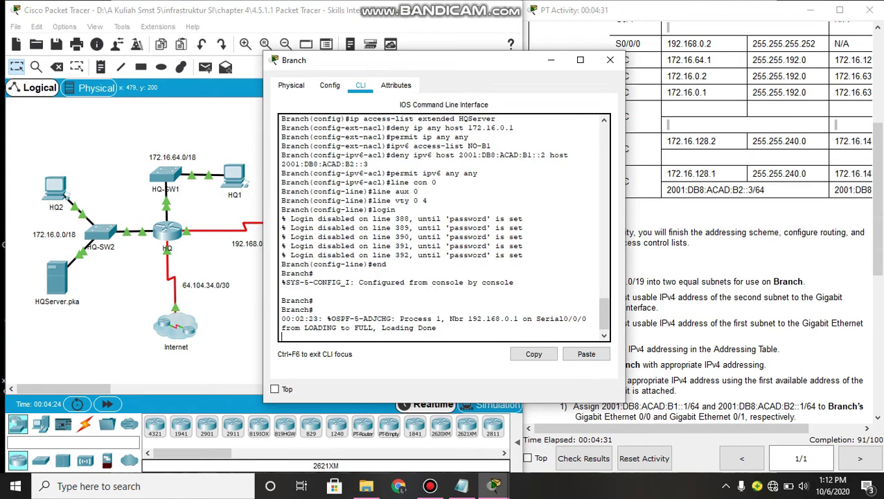
scroll(443, 228, "up", 10)
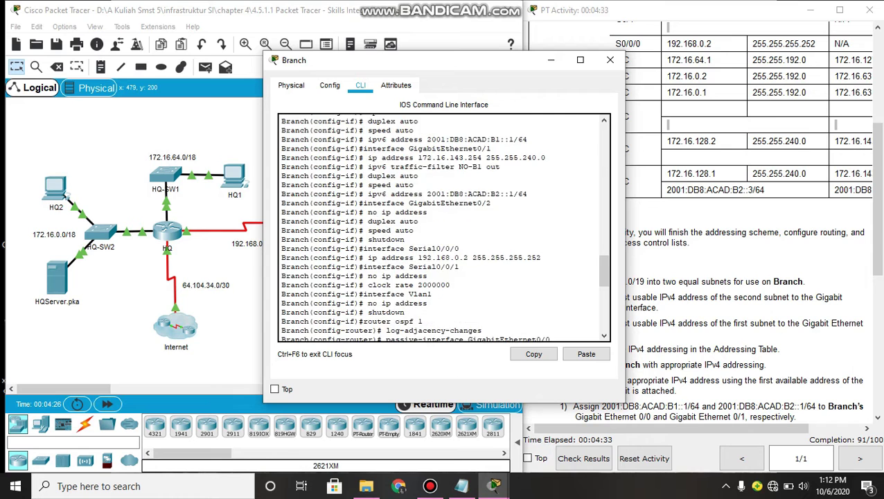
scroll(444, 227, "up", 10)
scroll(443, 227, "down", 7)
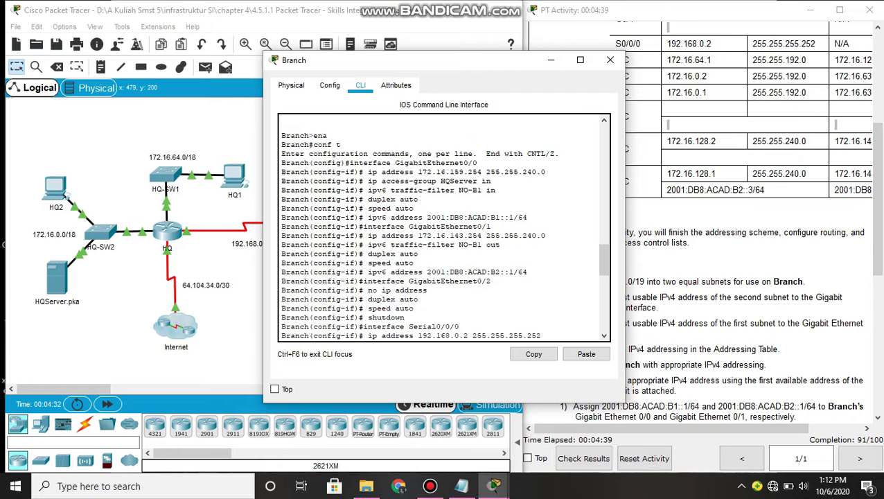
left_click_drag(477, 163, 354, 163)
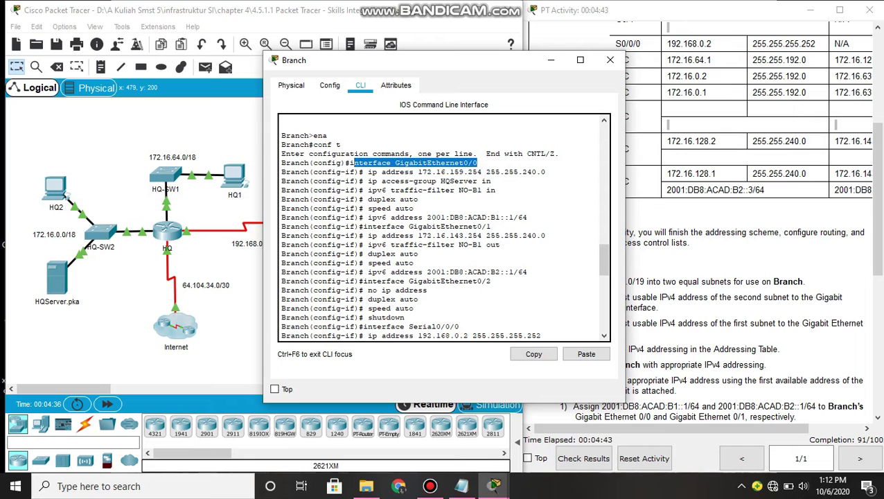
left_click_drag(545, 172, 368, 172)
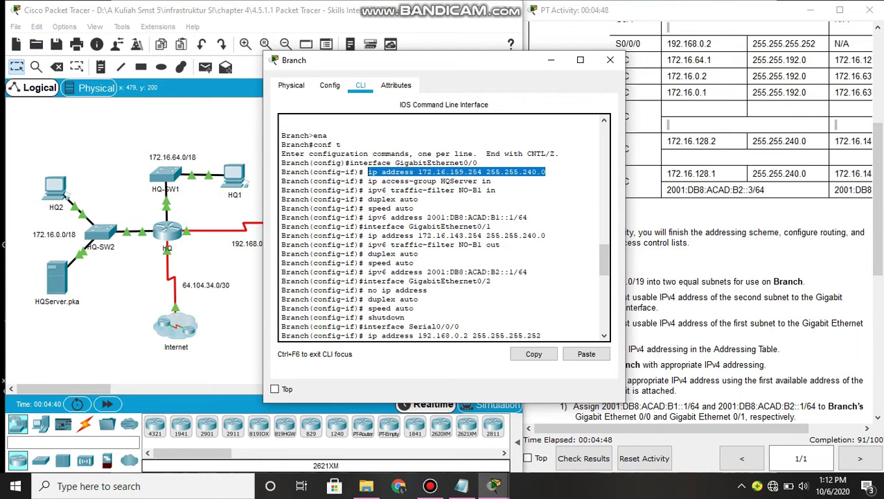
left_click_drag(491, 181, 418, 199)
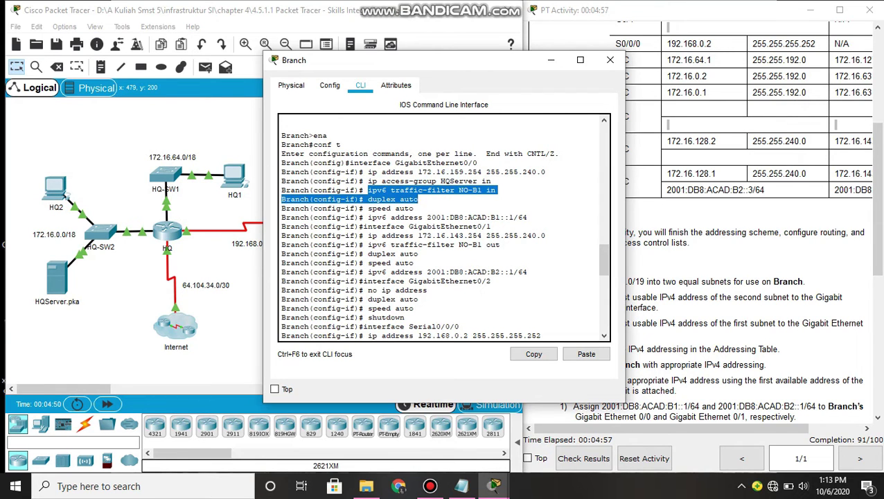
left_click(419, 200)
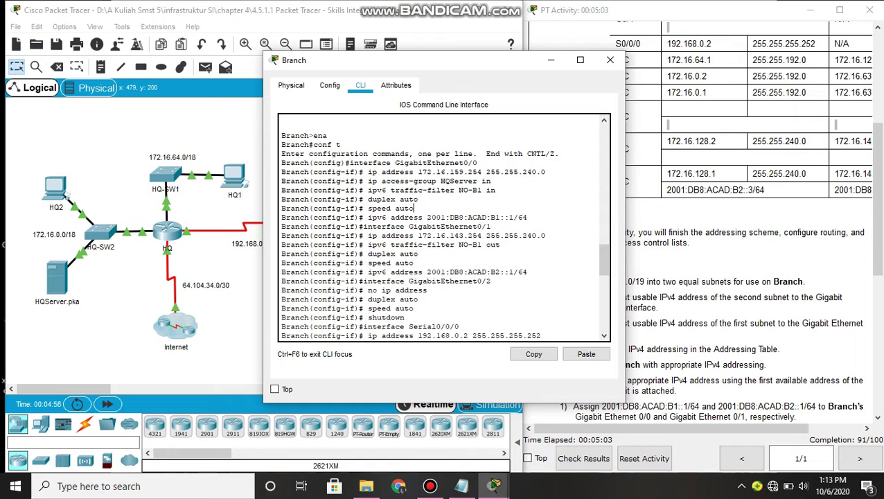
left_click_drag(527, 216, 427, 218)
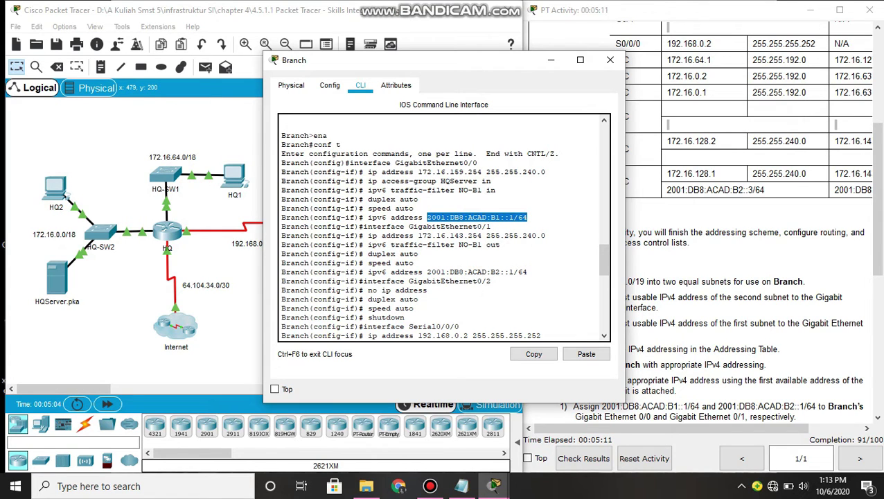
Step: Examine Branch's GigabitEthernet0/1 addressing and NO-B1 filter commands and the GigabitEthernet0/2 shutdown configuration
left_click_drag(546, 235, 368, 235)
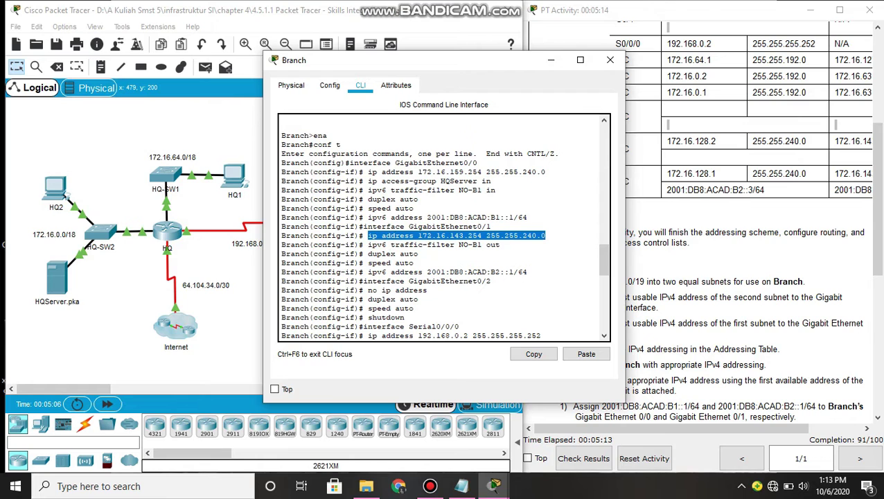
left_click_drag(516, 246, 414, 244)
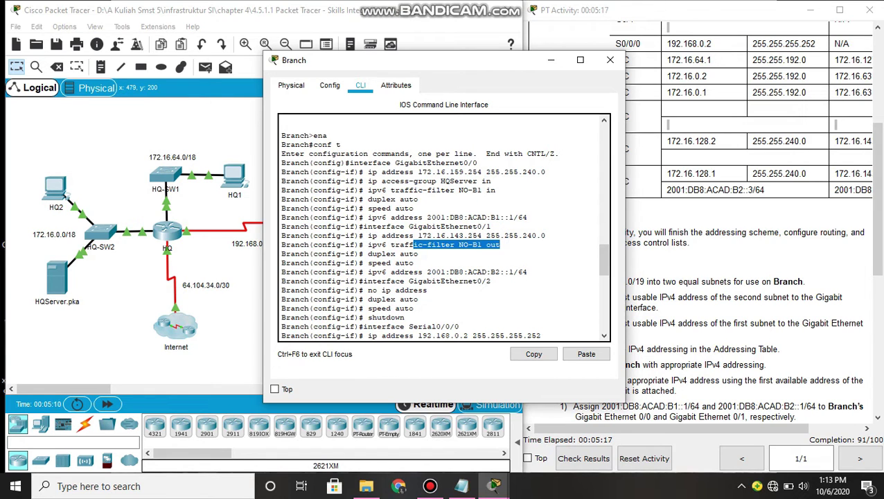
left_click_drag(390, 253, 363, 263)
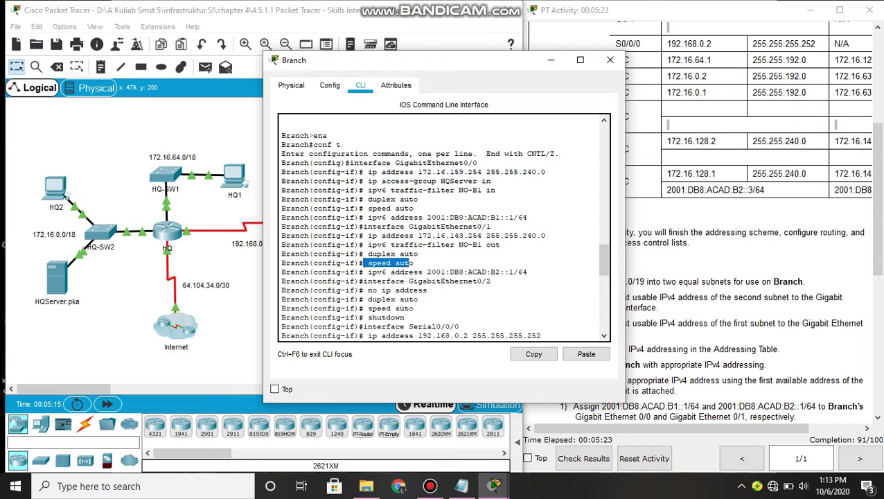
left_click_drag(528, 273, 382, 272)
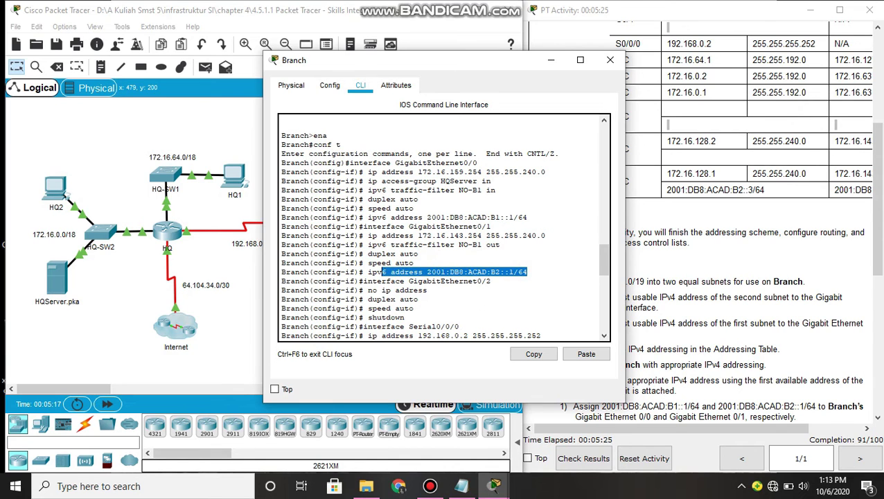
left_click_drag(494, 282, 281, 281)
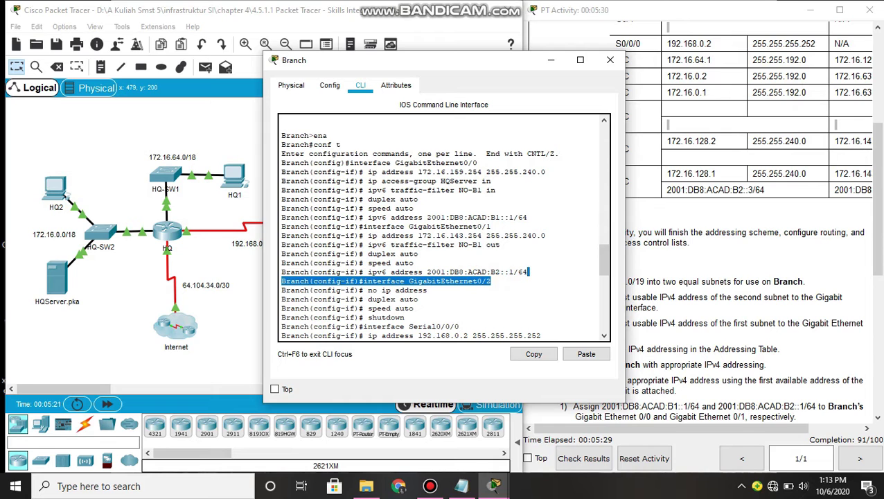
scroll(443, 227, "down", 3)
left_click_drag(428, 212, 367, 239)
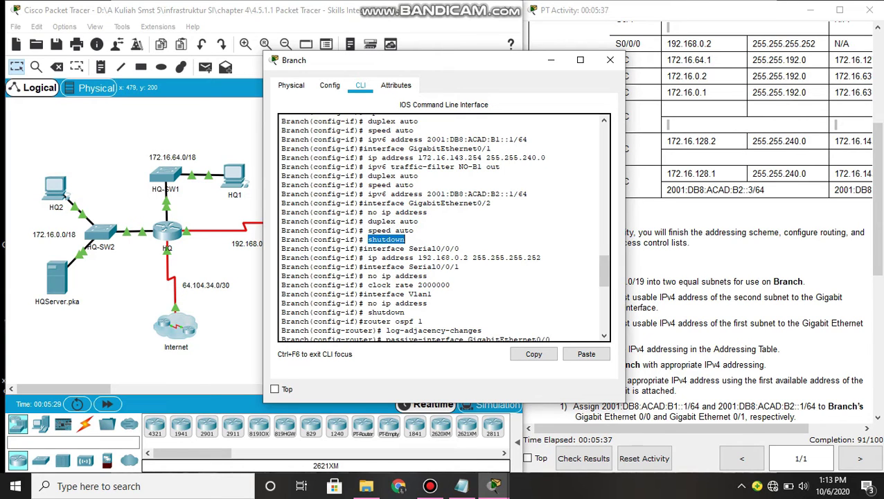
Step: Examine Branch's Serial0/0/0 address command and the Serial0/0/1 address and clock rate commands
left_click_drag(363, 248, 459, 248)
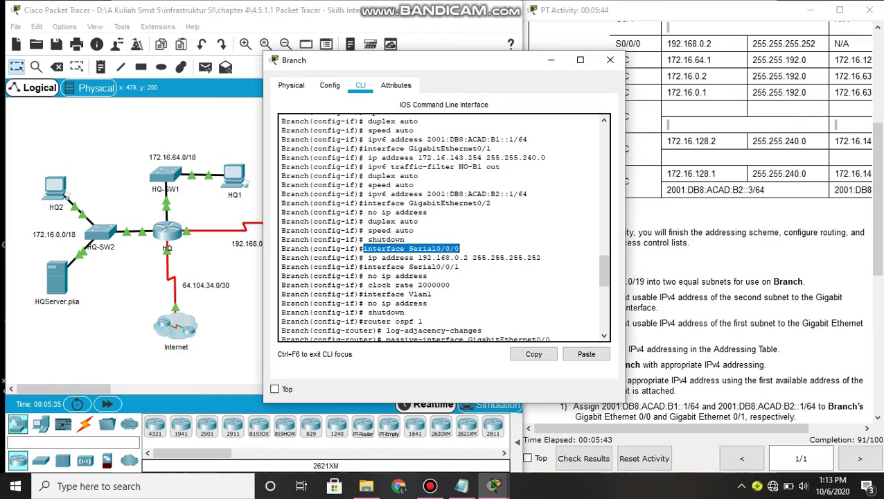
left_click_drag(367, 257, 541, 257)
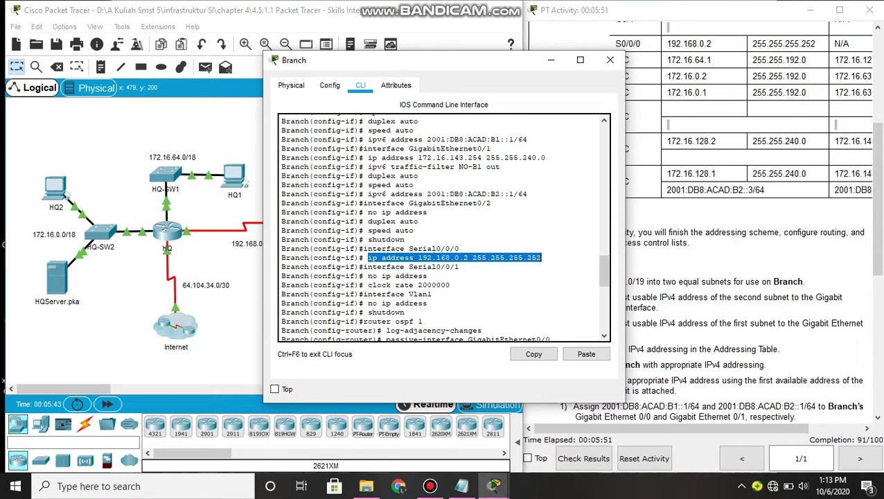
left_click(468, 276)
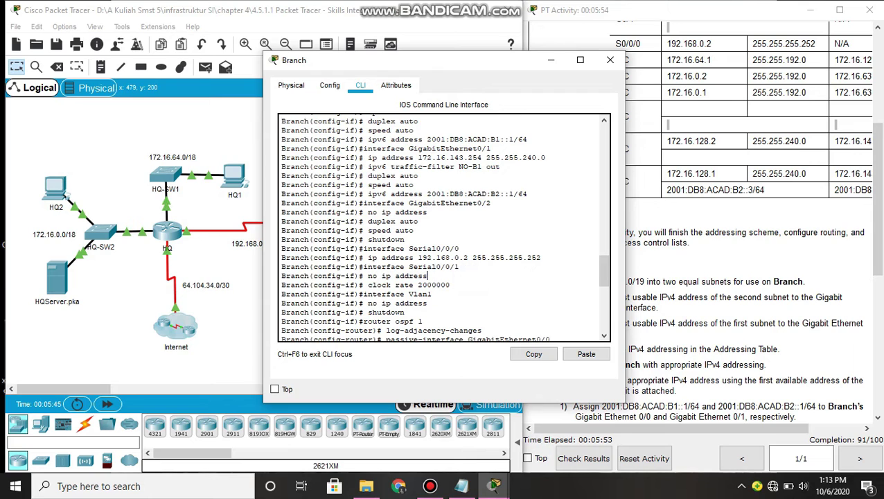
left_click_drag(472, 267, 431, 267)
left_click(441, 278)
left_click_drag(421, 285, 436, 285)
Step: Examine Branch's Vlan1 commands and its OSPF process 1 configuration, including passive interfaces and advertised networks
scroll(435, 284, "down", 2)
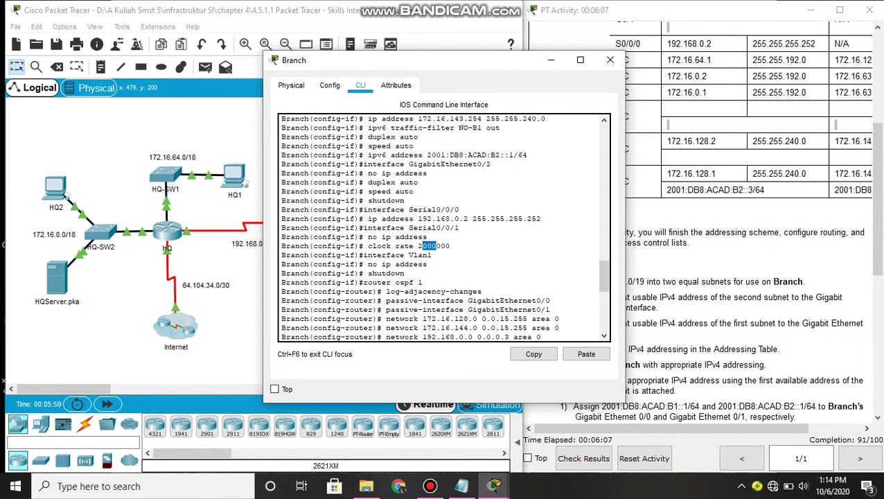
left_click_drag(428, 265, 406, 283)
left_click(408, 274)
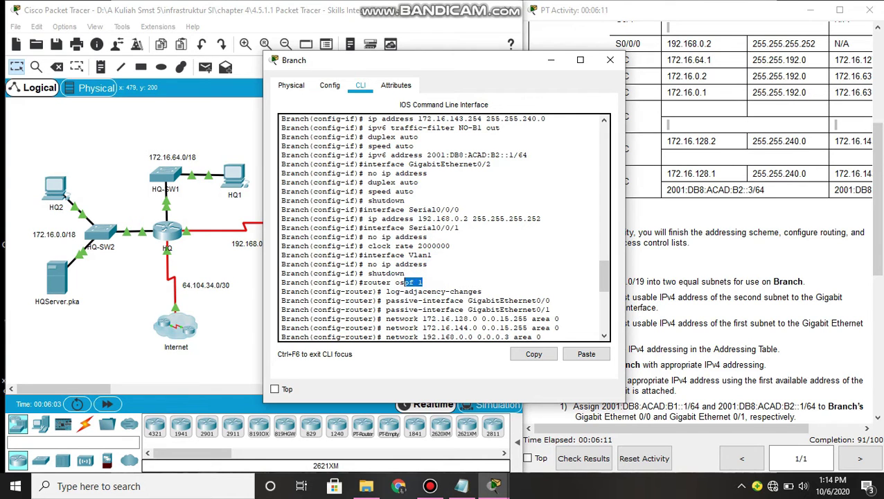
scroll(406, 283, "down", 3)
scroll(403, 164, "down", 2)
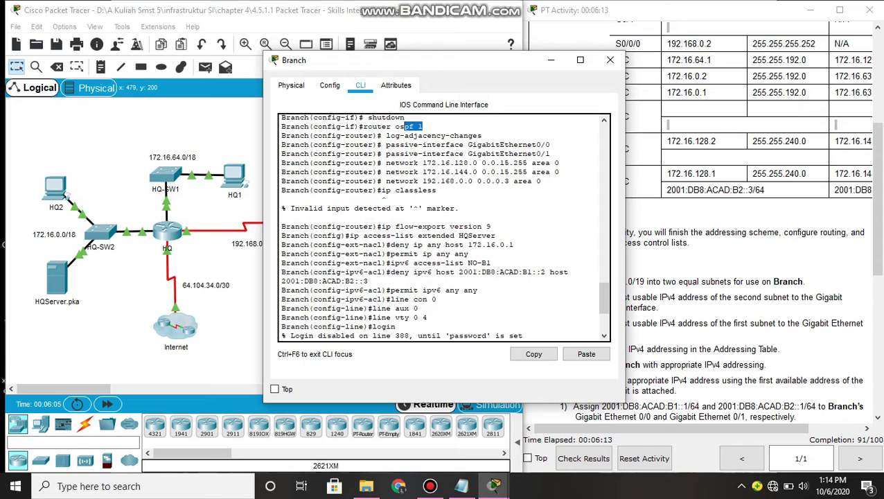
mouse_move(482, 135)
left_mouse_down()
mouse_move(399, 136)
mouse_move(402, 153)
mouse_move(551, 144)
mouse_move(486, 145)
left_mouse_up()
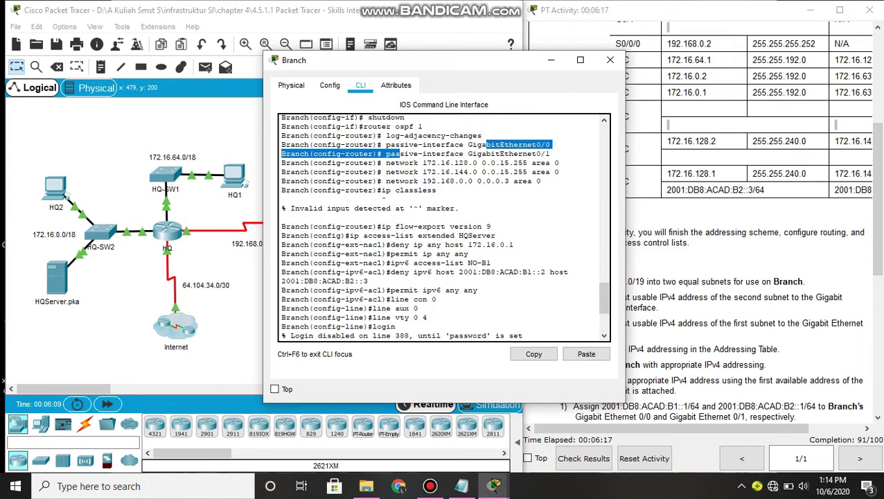
left_click_drag(551, 153, 396, 162)
left_click_drag(558, 172, 391, 191)
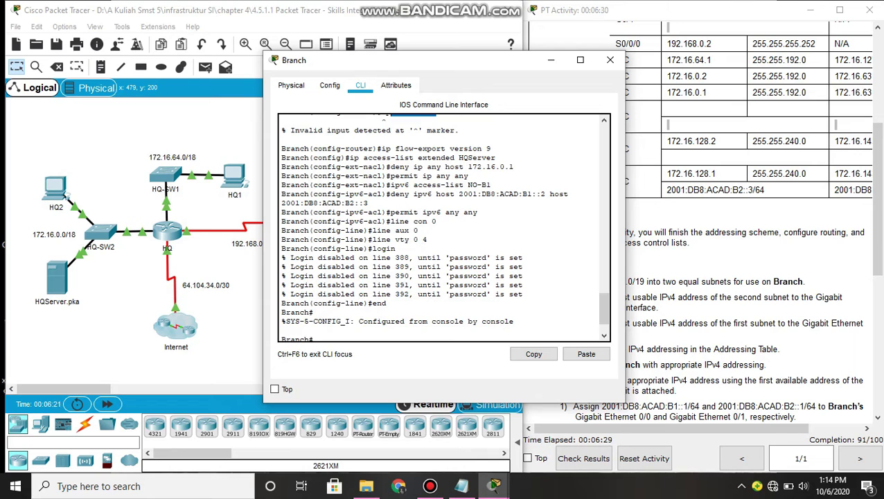
Step: Examine Branch's flow-export command and the deny and permit entries of the HQServer and NO-B1 access lists
left_click_drag(487, 146, 459, 147)
left_click(506, 147)
left_click_drag(348, 158, 496, 158)
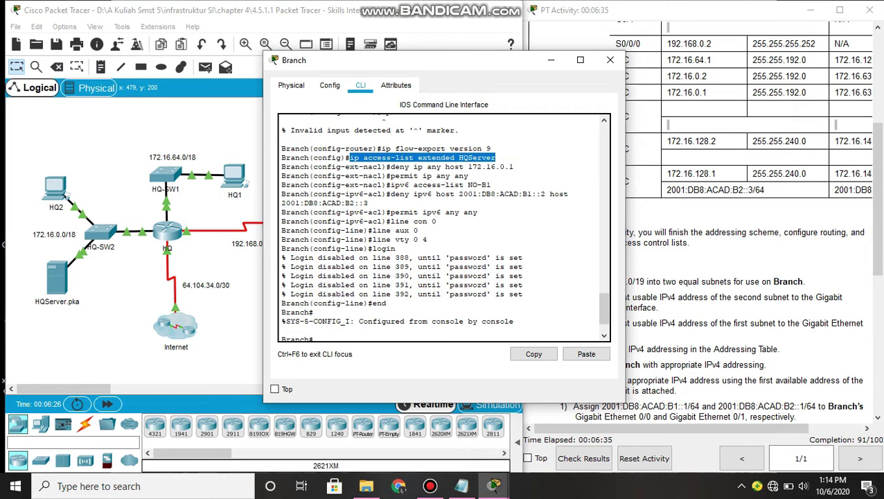
left_click_drag(392, 167, 455, 167)
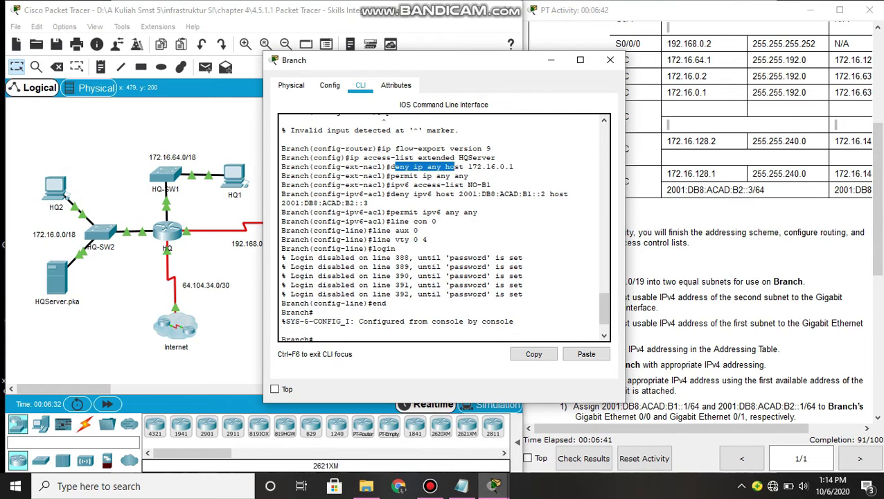
left_click_drag(469, 176, 394, 176)
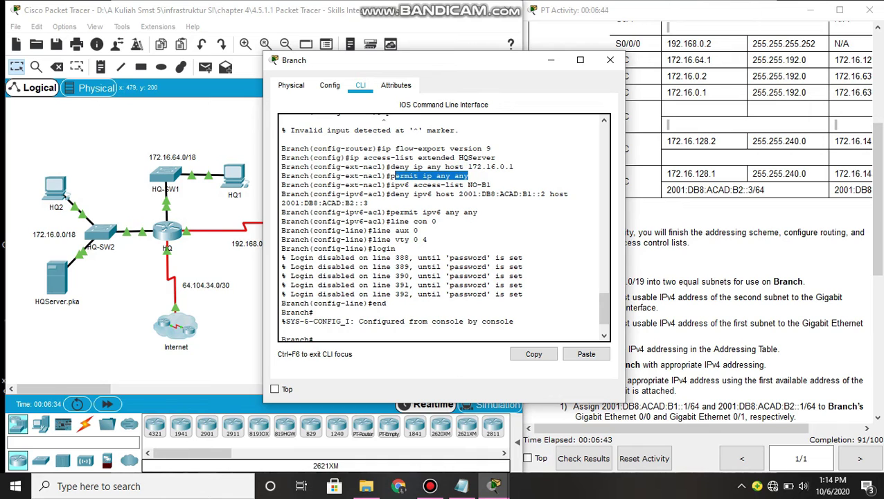
left_click_drag(492, 185, 386, 185)
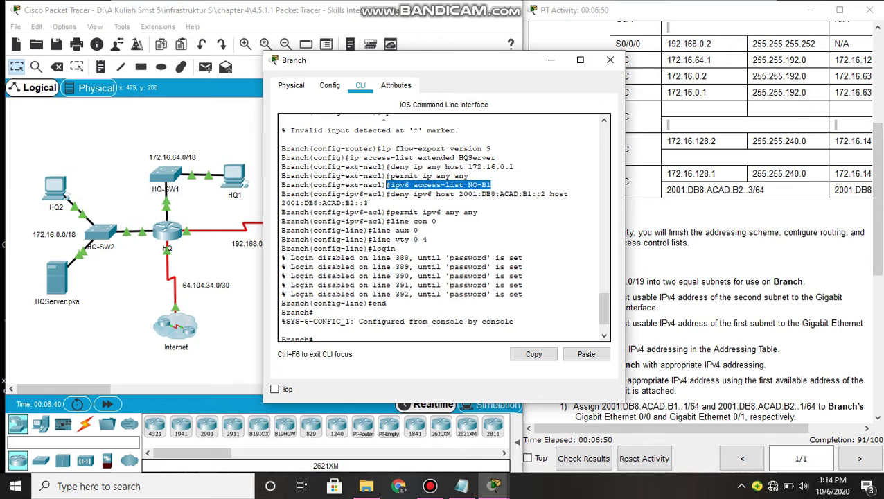
left_click_drag(395, 194, 367, 203)
left_click_drag(478, 212, 390, 212)
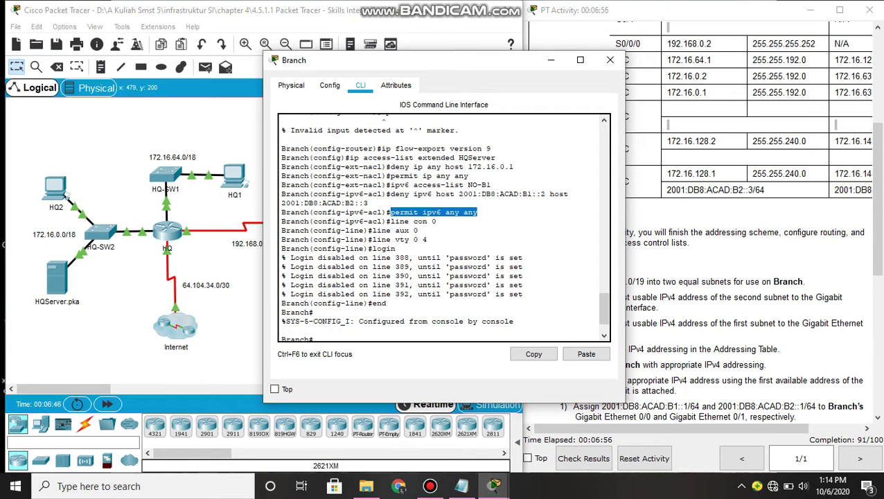
Step: Examine Branch's console, auxiliary and vty 0 4 line commands through the end of the configuration
left_click_drag(436, 221, 381, 221)
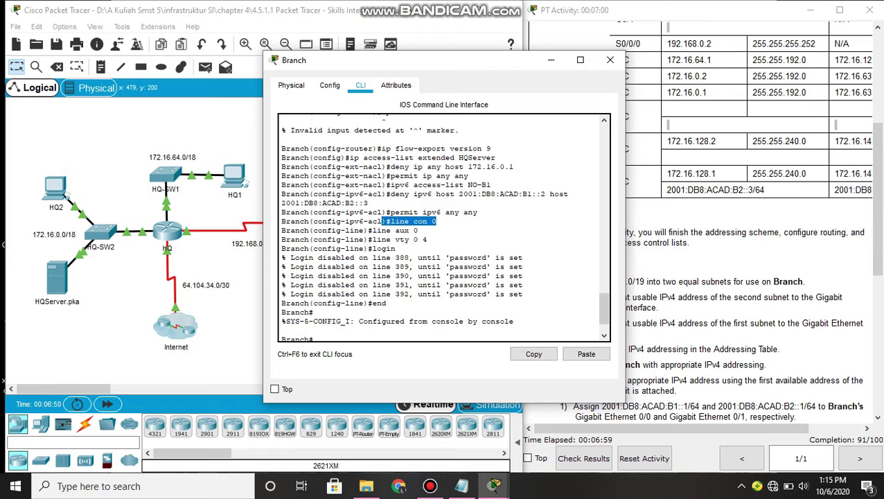
left_click(419, 231)
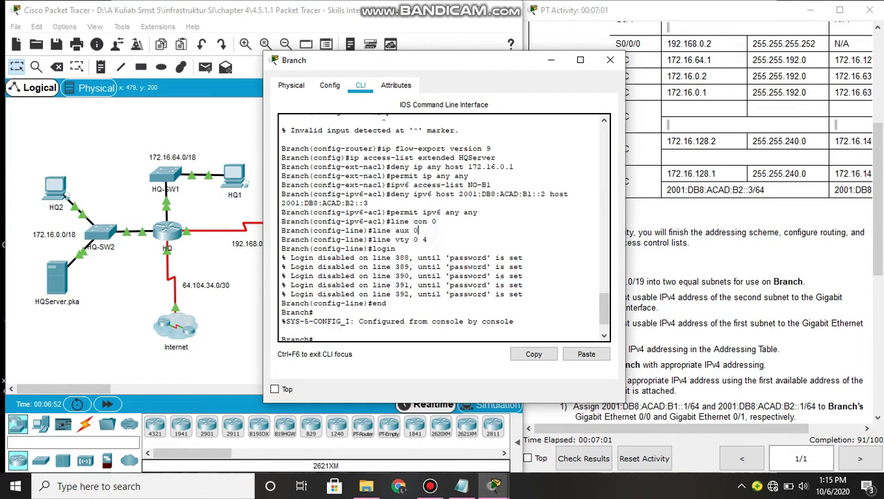
left_click_drag(418, 230, 372, 231)
left_click_drag(428, 239, 387, 250)
left_click(386, 306)
Step: Minimize Branch's window and open HQ's command line at the start of its interface configuration commands
left_click(551, 60)
left_click(167, 231)
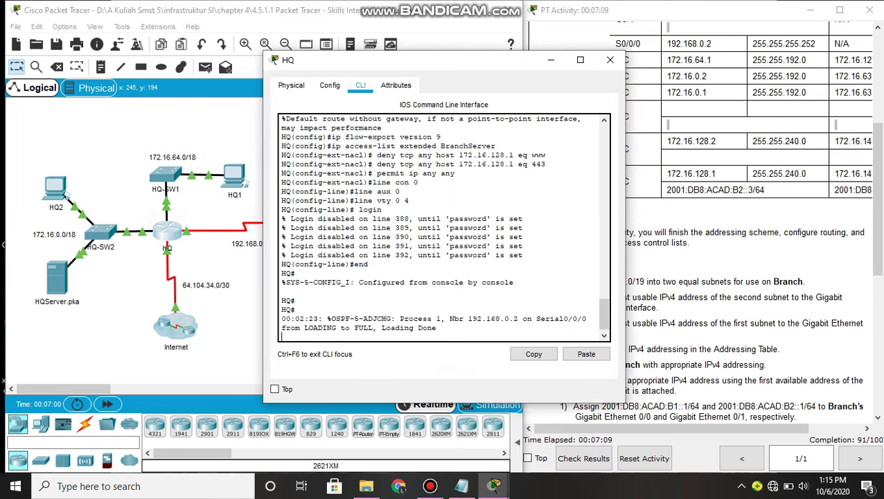
scroll(443, 229, "up", 10)
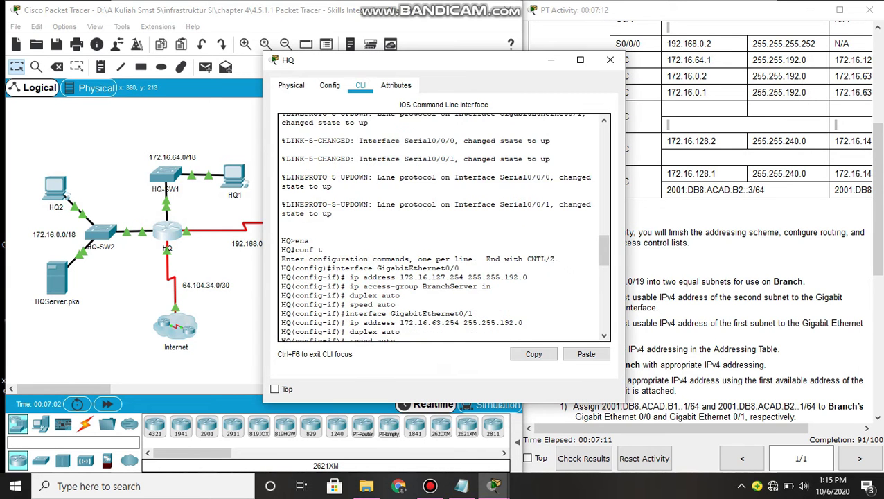
scroll(443, 228, "down", 4)
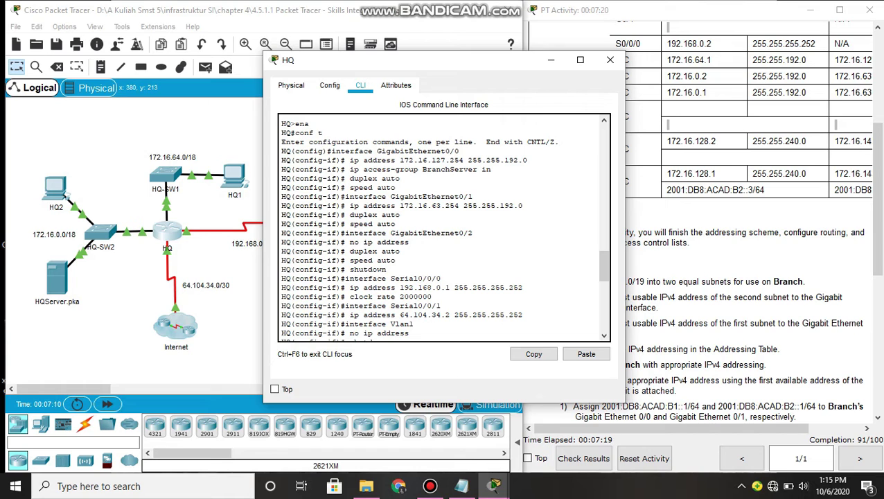
Step: Compare HQ's GigabitEthernet0/0 address command with the G0/0 entry in the addressing table
left_click_drag(528, 160, 377, 151)
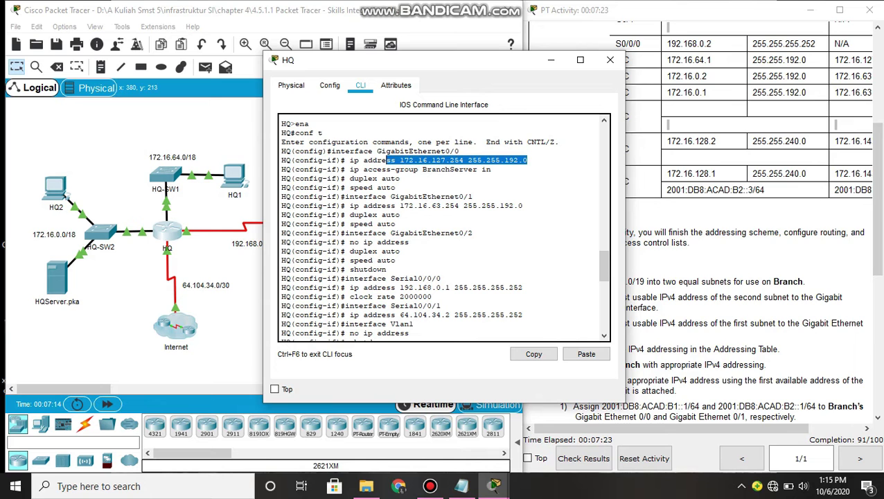
scroll(700, 208, "up", 5)
left_click_drag(415, 60, 271, 72)
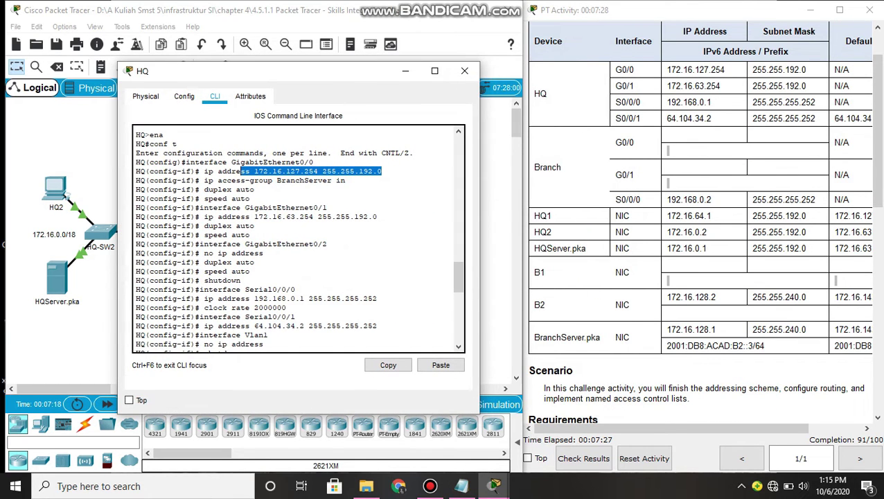
scroll(700, 208, "down", 1)
scroll(699, 208, "up", 1)
left_click(721, 69)
left_click_drag(724, 70, 715, 69)
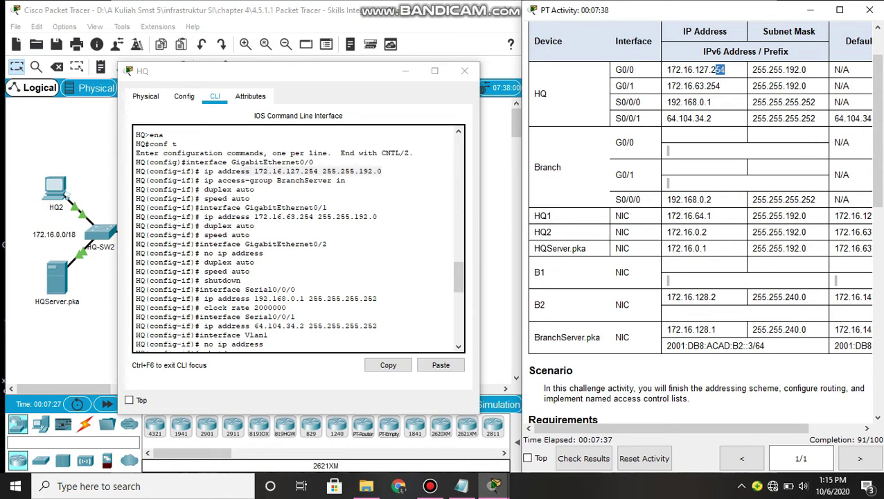
left_click_drag(319, 162, 277, 162)
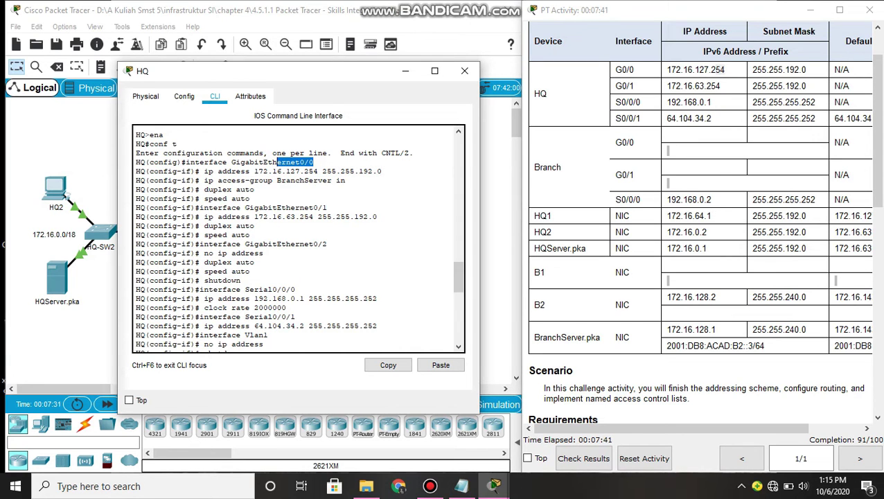
Step: Examine the access-group, duplex and speed commands of HQ's GigabitEthernet0/0 interface
left_click_drag(297, 70, 423, 39)
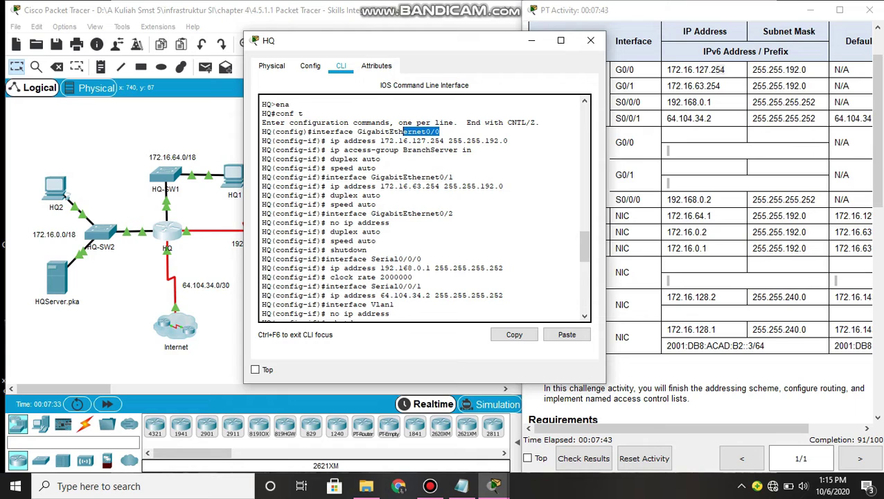
triple_click(472, 156)
left_click(380, 168)
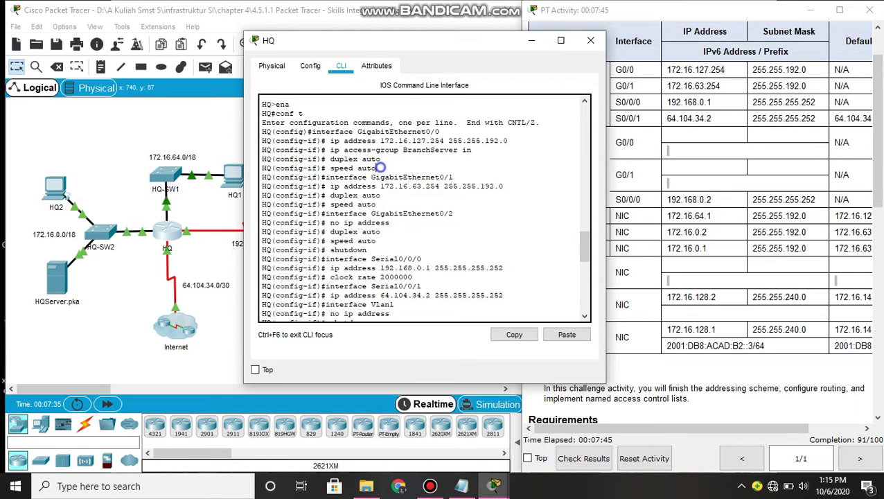
scroll(379, 167, "down", 2)
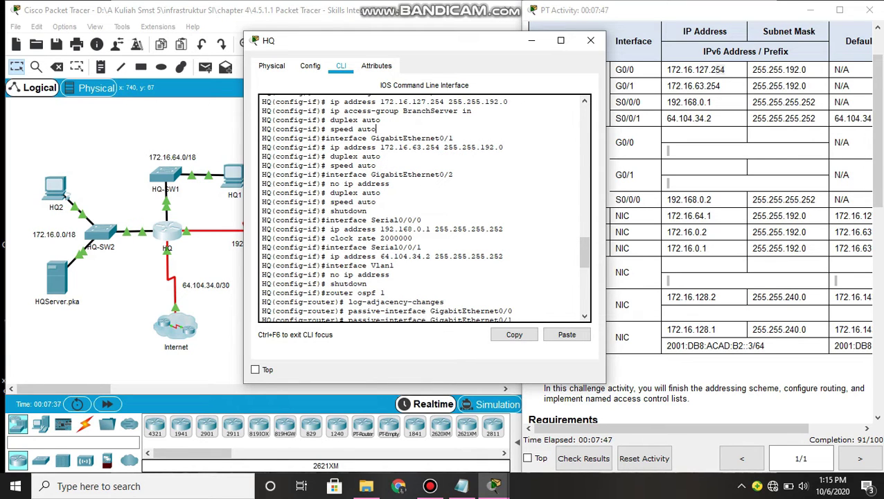
Step: Compare HQ's GigabitEthernet0/1 address and subnet mask with the G0/1 entry in the addressing table
left_click_drag(471, 137, 436, 138)
left_click_drag(496, 148, 375, 147)
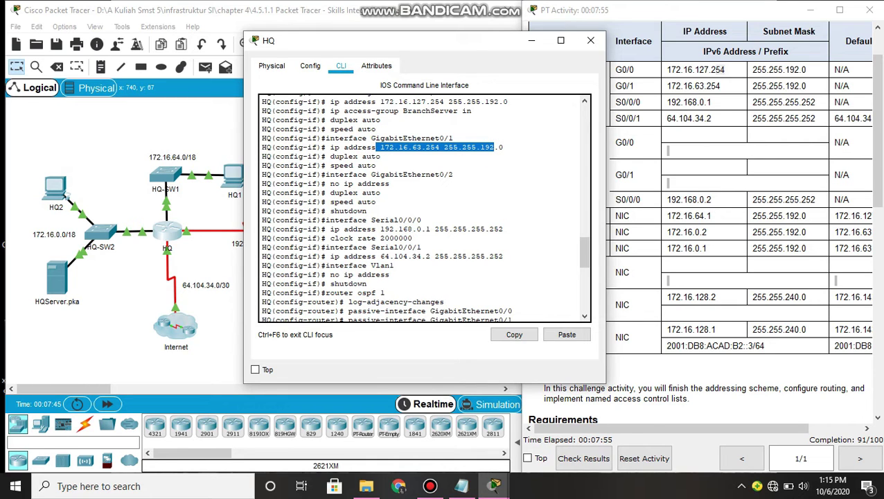
left_click(734, 80)
left_click_drag(721, 86, 692, 85)
left_click(762, 84)
Step: Examine HQ's GigabitEthernet0/1 duplex and speed commands and the commands under GigabitEthernet0/2
left_click(480, 170)
left_click_drag(384, 158, 453, 175)
left_click(469, 178)
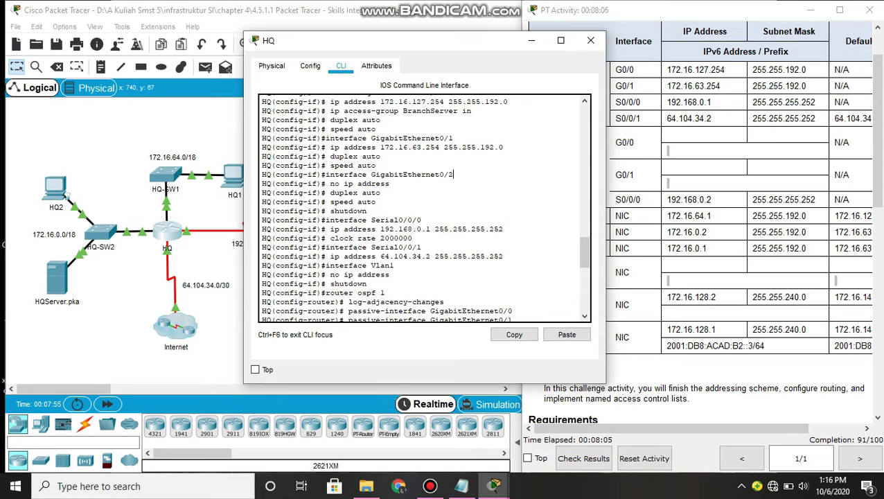
left_click_drag(390, 183, 330, 184)
left_click_drag(384, 193, 326, 220)
left_click(382, 194)
Step: Compare HQ's Serial0/0/0 address and subnet mask with the S0/0/0 entry in the addressing table
left_click_drag(434, 221, 384, 220)
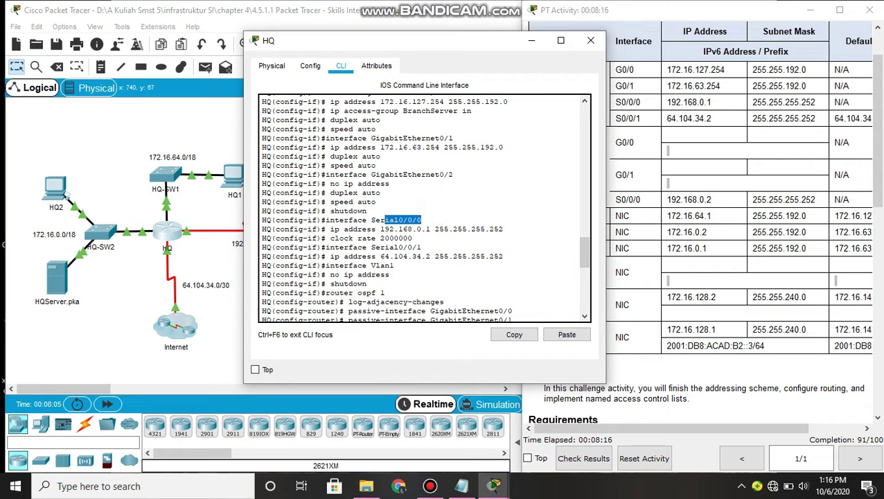
triple_click(486, 237)
left_click(717, 102)
left_click_drag(718, 102, 675, 102)
left_click_drag(800, 102, 753, 102)
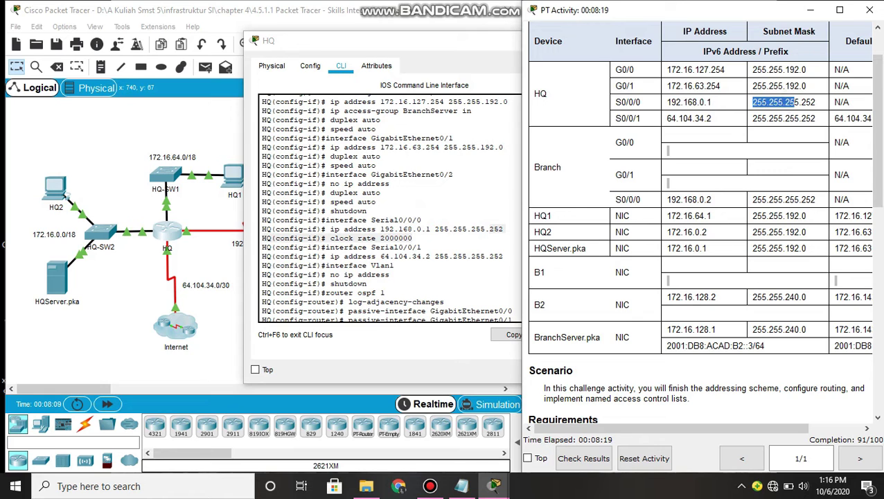
Step: Compare HQ's Serial0/0/1 address command with the S0/0/1 entry in the addressing table
left_click(423, 248)
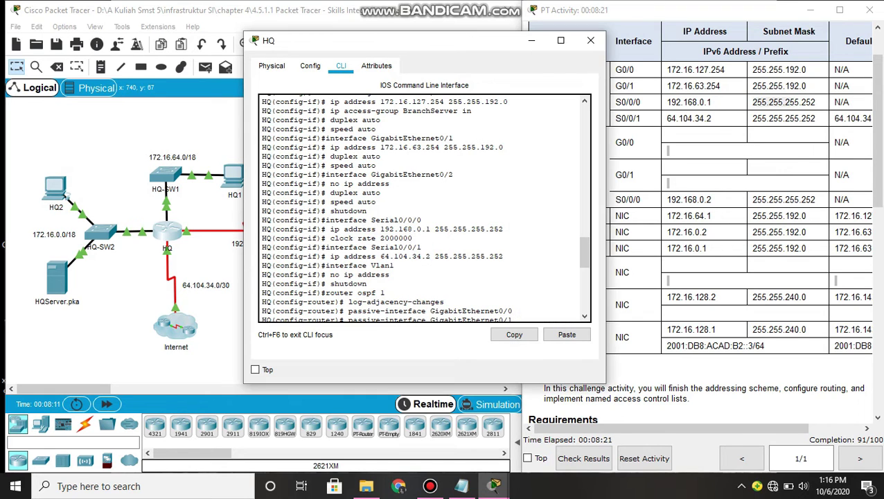
left_click(665, 119)
left_click_drag(666, 118, 634, 142)
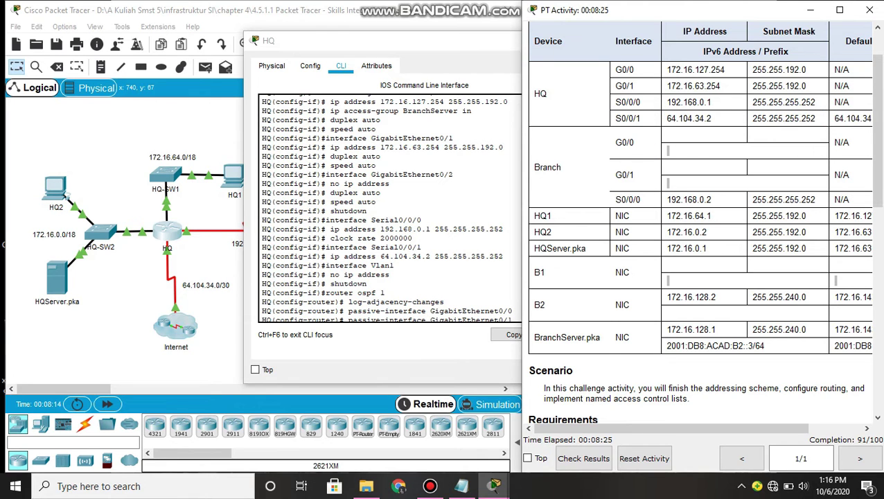
left_click(471, 267)
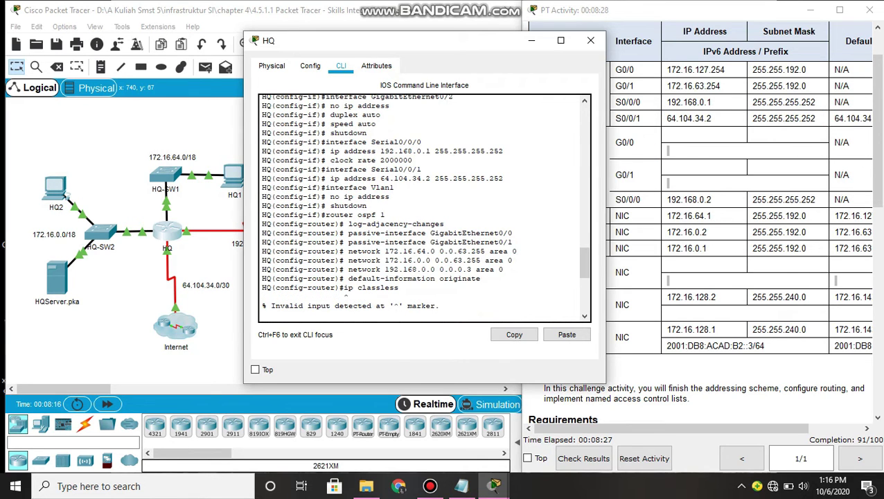
Step: Examine HQ's Vlan1 commands and the passive interfaces in its OSPF process 1 configuration
left_click_drag(393, 187, 349, 215)
scroll(348, 215, "down", 1)
left_click_drag(386, 176, 343, 176)
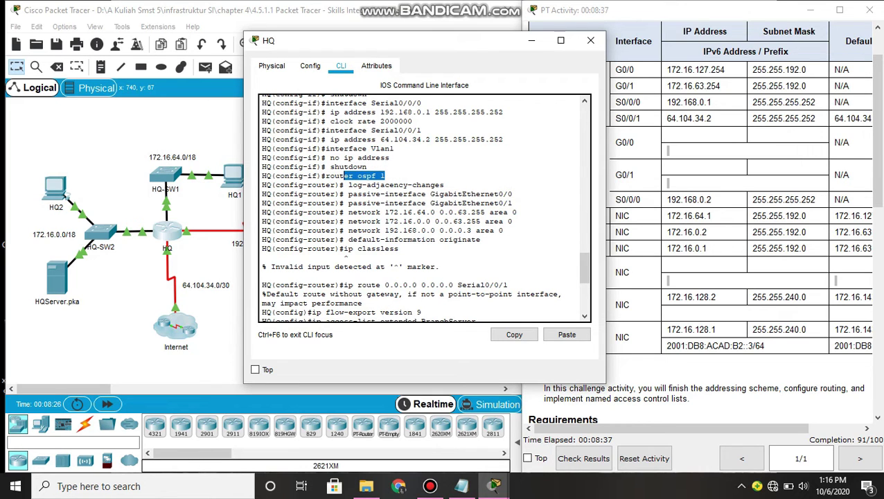
left_click_drag(390, 194, 454, 203)
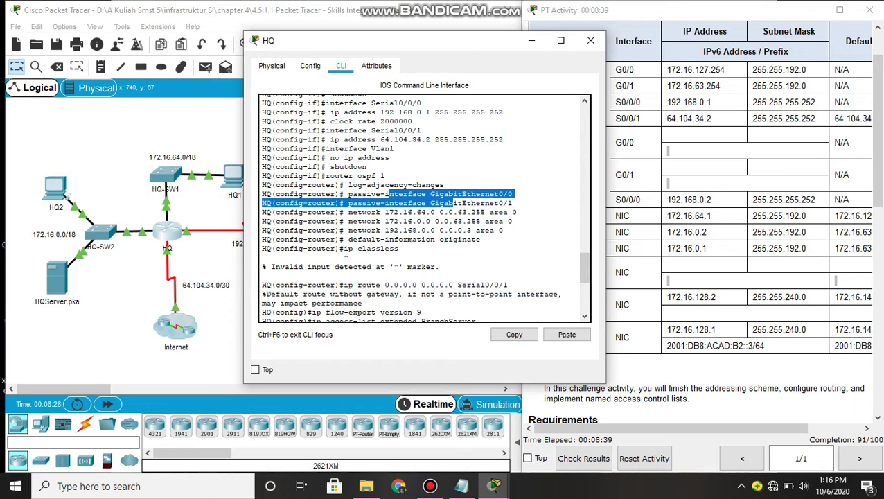
left_click_drag(513, 203, 430, 203)
left_click(512, 203)
left_click_drag(513, 203, 430, 203)
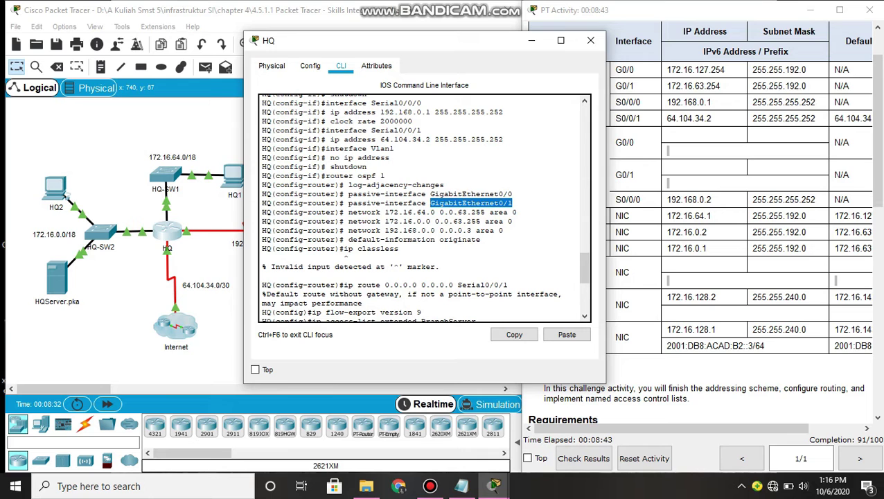
Step: Check HQ's OSPF network statements and wildcard masks against the addressing table and the topology's subnet labels
left_click_drag(513, 203, 513, 221)
left_click(713, 232)
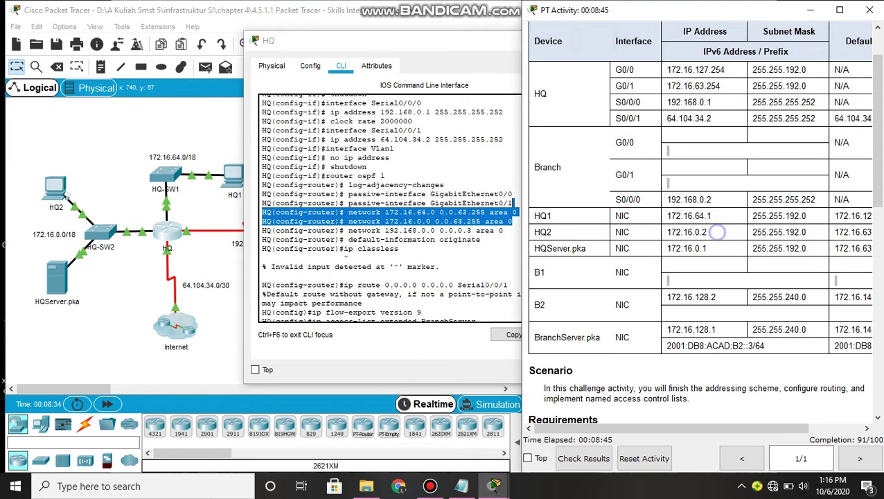
scroll(704, 221, "down", 2)
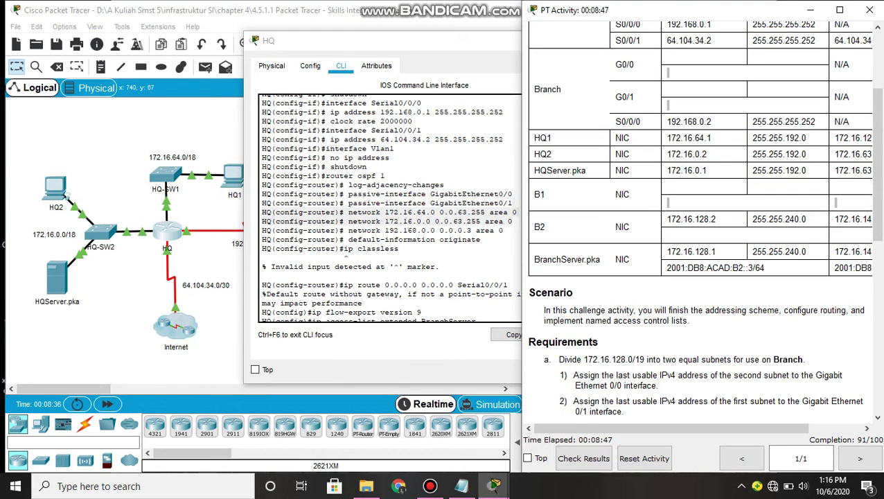
left_click(408, 211)
left_click(407, 211)
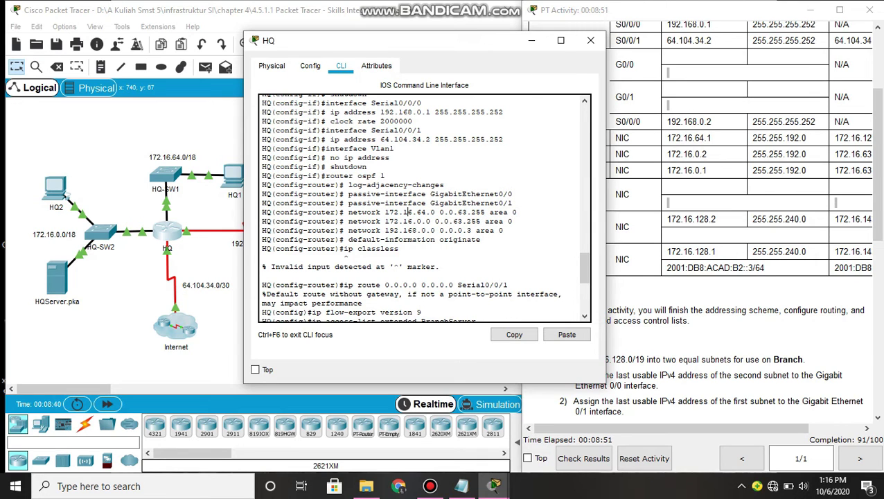
key("alt+Tab")
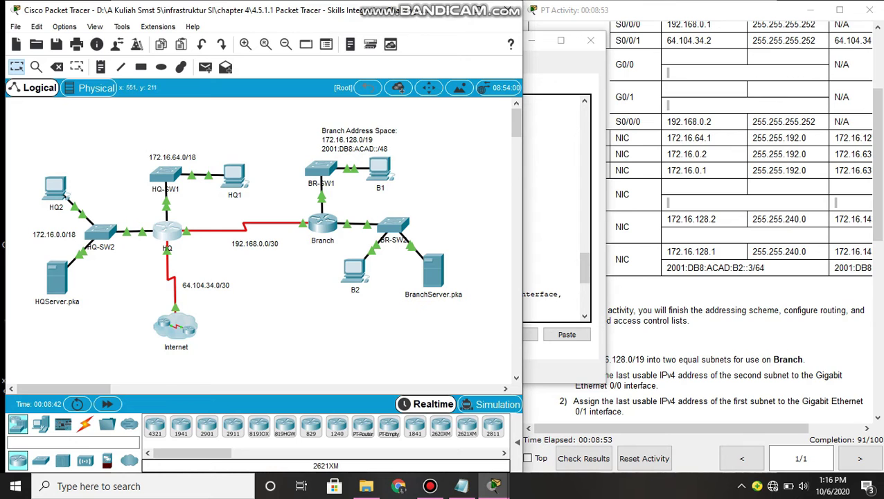
left_click(541, 179)
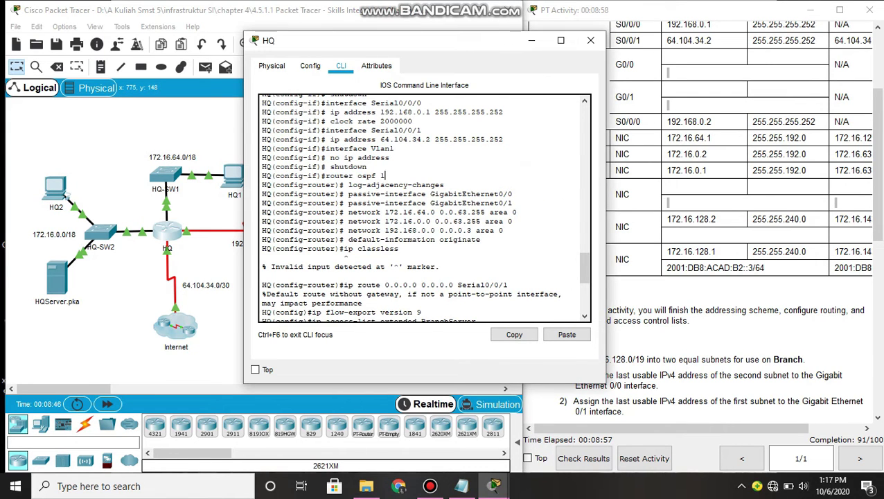
left_click(440, 212)
left_click(485, 214)
left_click_drag(430, 212, 462, 230)
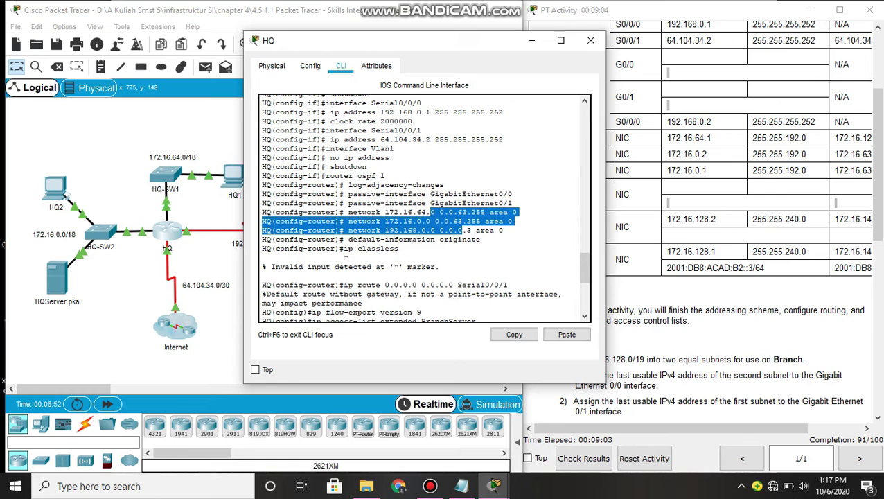
Step: Examine HQ's default-information originate, ip classless and flow-export commands
left_click(488, 245)
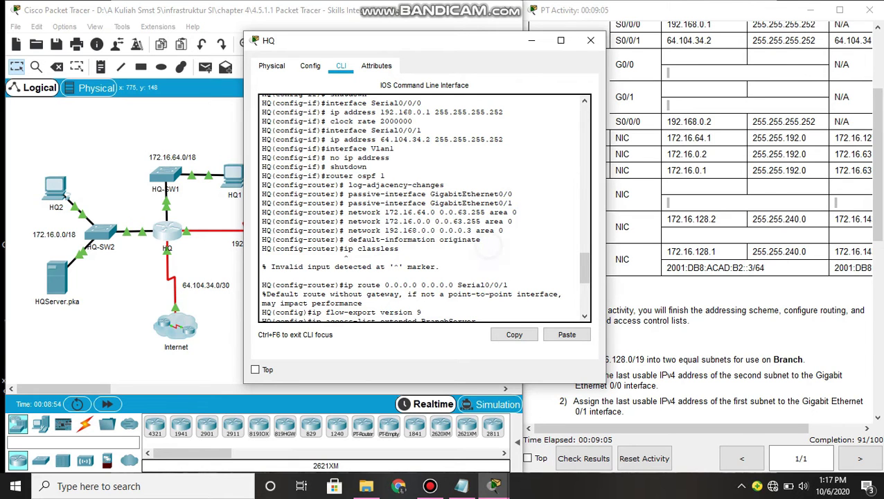
left_click_drag(399, 248, 262, 239)
scroll(365, 238, "down", 7)
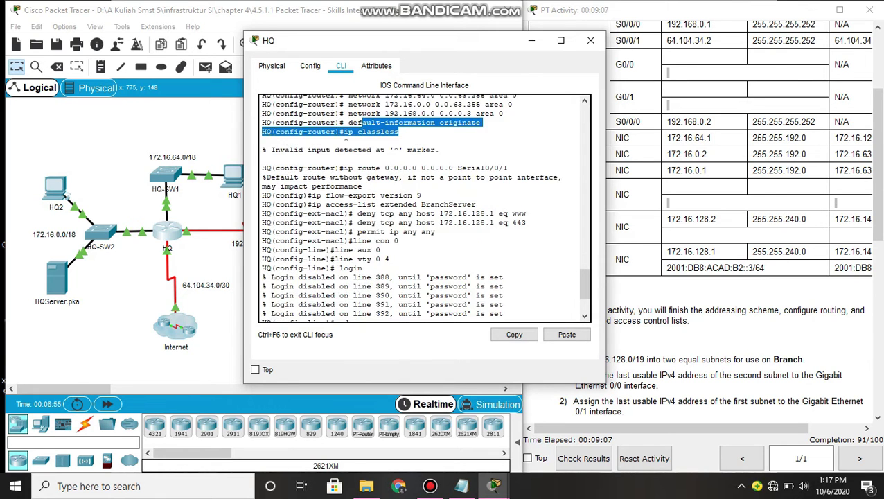
scroll(424, 208, "up", 1)
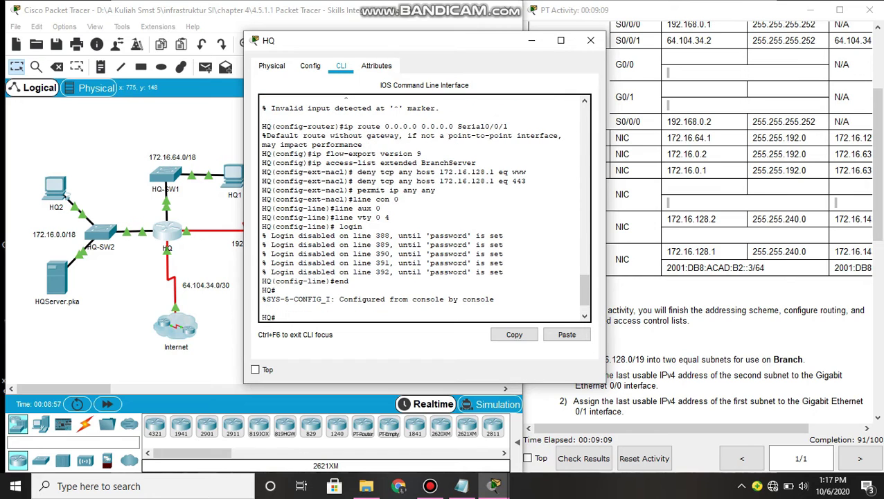
left_click_drag(311, 153, 420, 153)
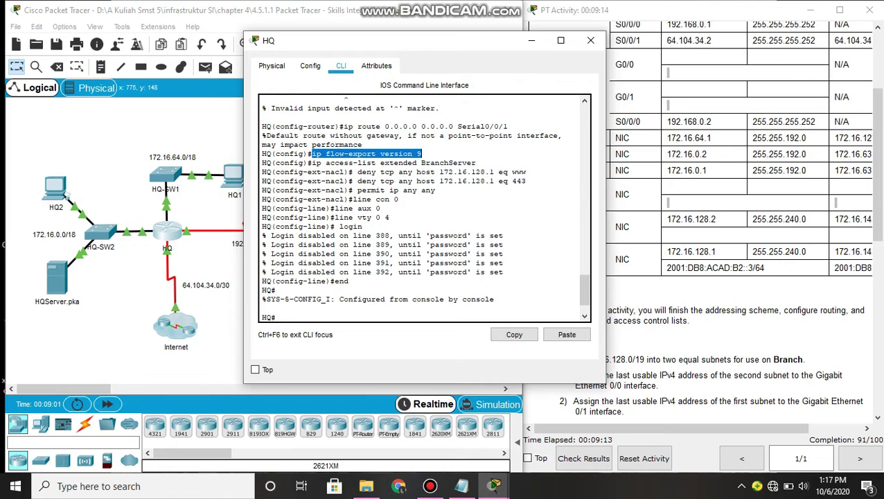
Step: Examine the deny entries for www and port 443 in HQ's BranchServer extended access list
left_click_drag(491, 155, 366, 172)
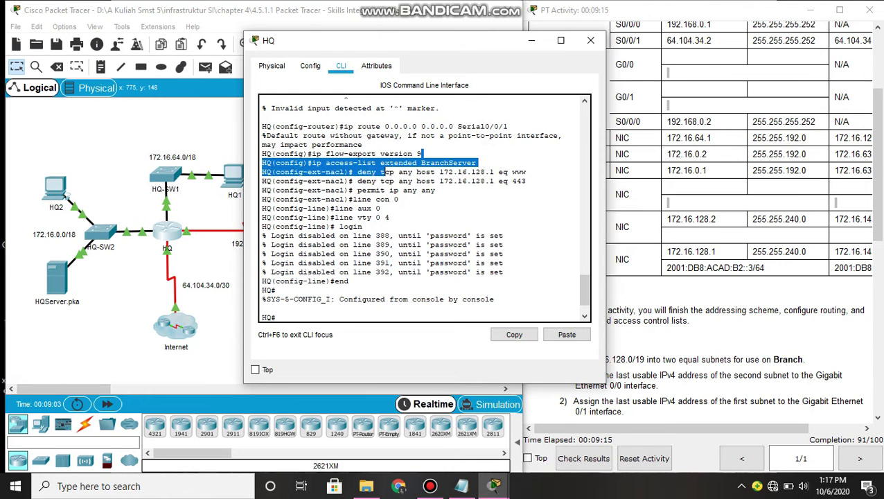
left_click_drag(376, 171, 525, 172)
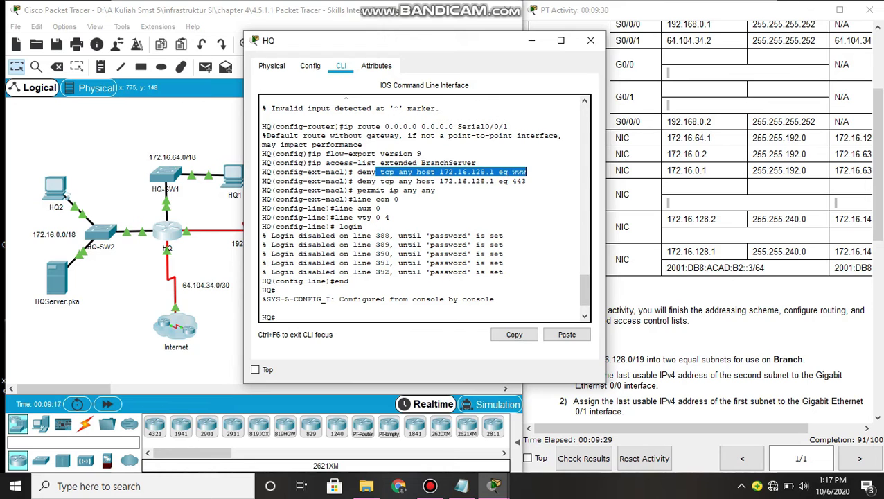
left_click_drag(527, 180, 512, 180)
Step: Examine HQ's permit entry and line commands through the end of the configuration, and minimize its window
left_click_drag(436, 190, 343, 218)
left_click_drag(349, 281, 331, 281)
left_click(531, 40)
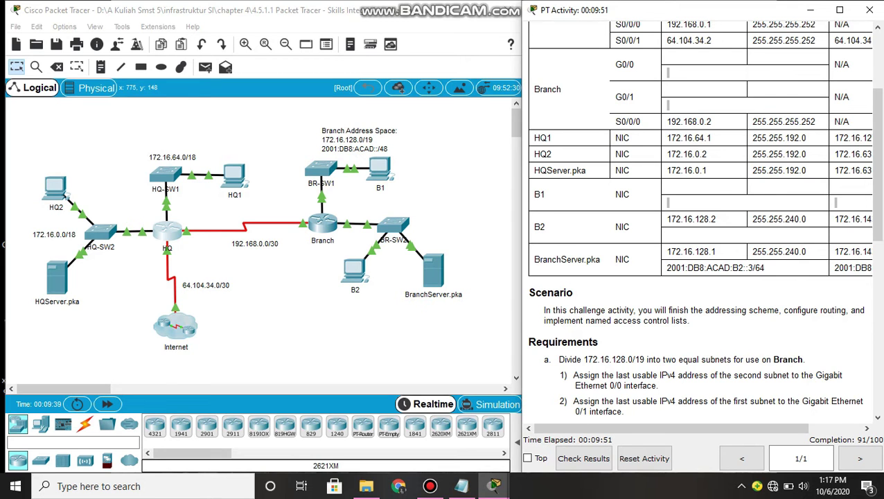
Step: Review the activity's addressing table, including the blank address fields of B1
scroll(699, 222, "up", 5)
scroll(700, 221, "down", 1)
scroll(700, 221, "down", 1)
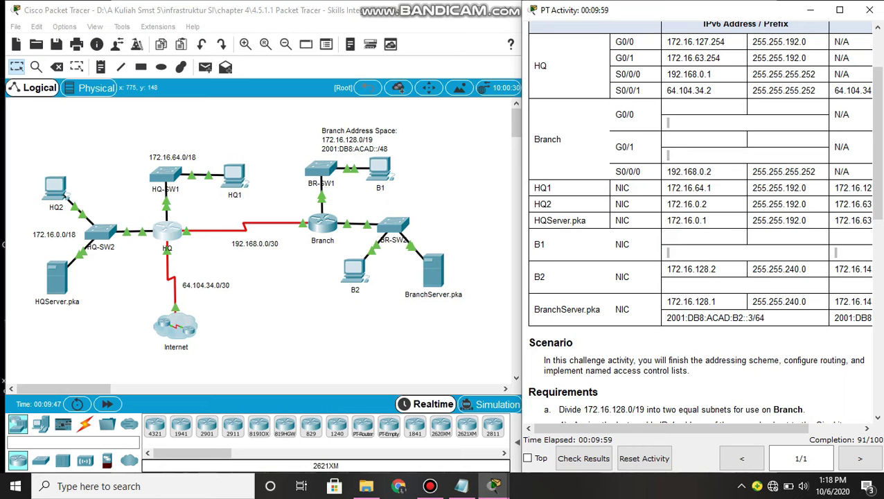
double_click(680, 241)
left_click(694, 250)
scroll(700, 208, "up", 1)
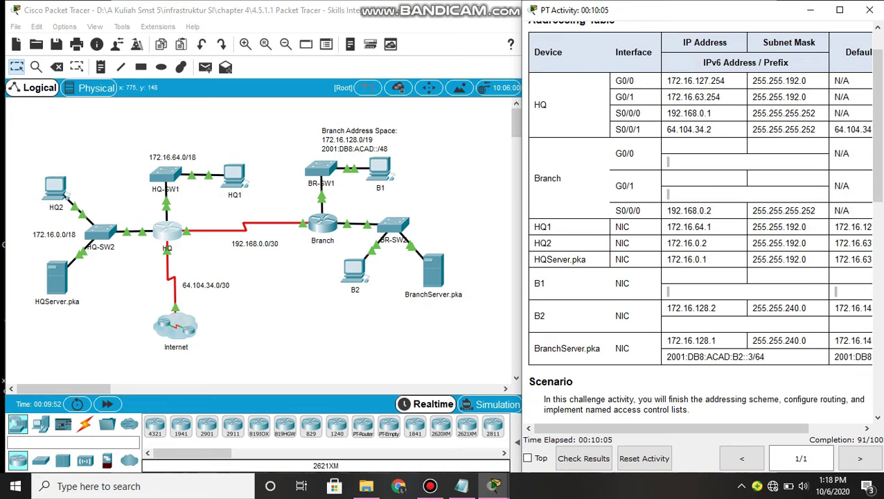
Step: Open B1's IP configuration and set its static IPv4 address to 172.16.144.1
left_click_drag(545, 284, 544, 33)
left_click(486, 309)
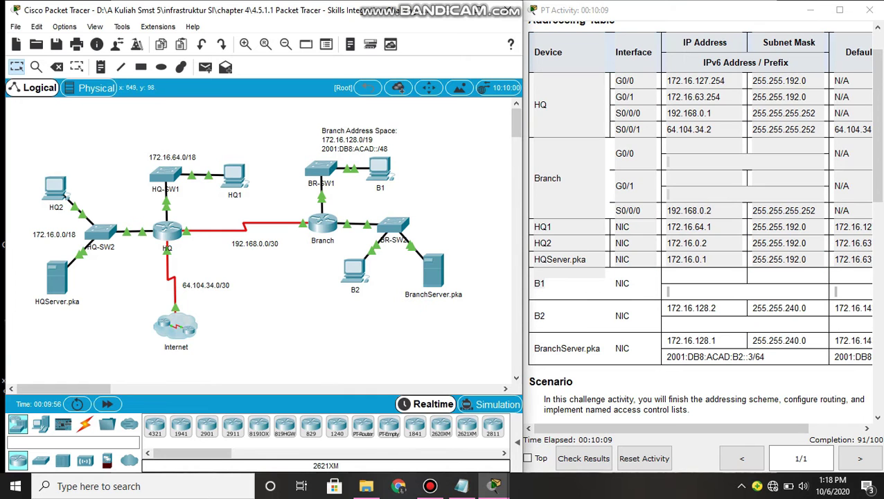
left_click(380, 160)
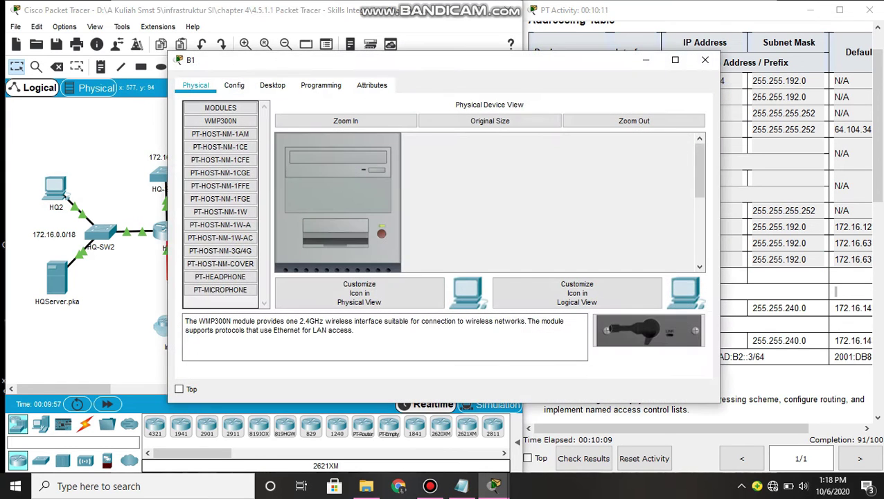
left_click(259, 89)
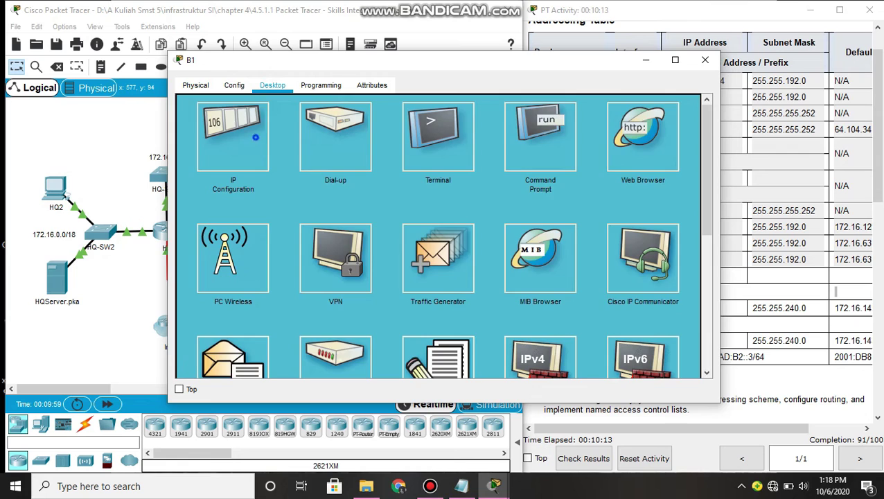
left_click(255, 135)
left_click(386, 120)
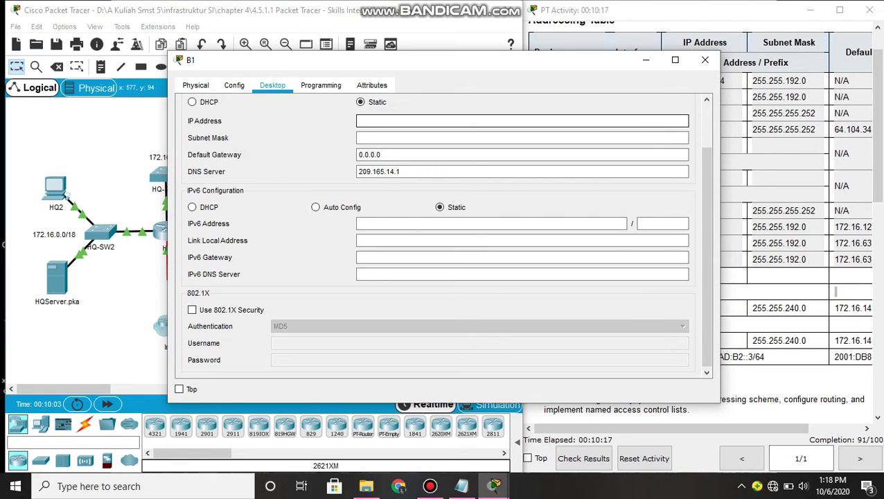
type("172.16.144.1")
key("Tab")
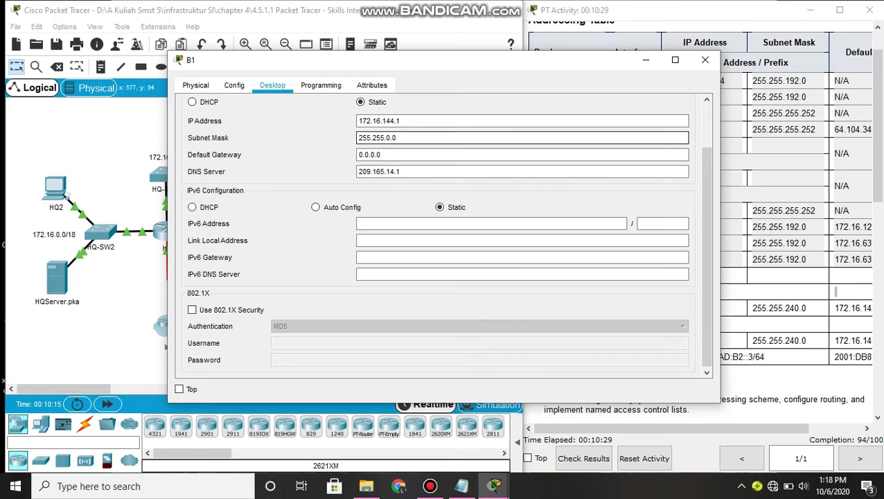
Step: Set B1's subnet mask to 255.255.240.0
key("BackSpace")
key("BackSpace")
key("BackSpace")
type("240.0")
left_click(414, 193)
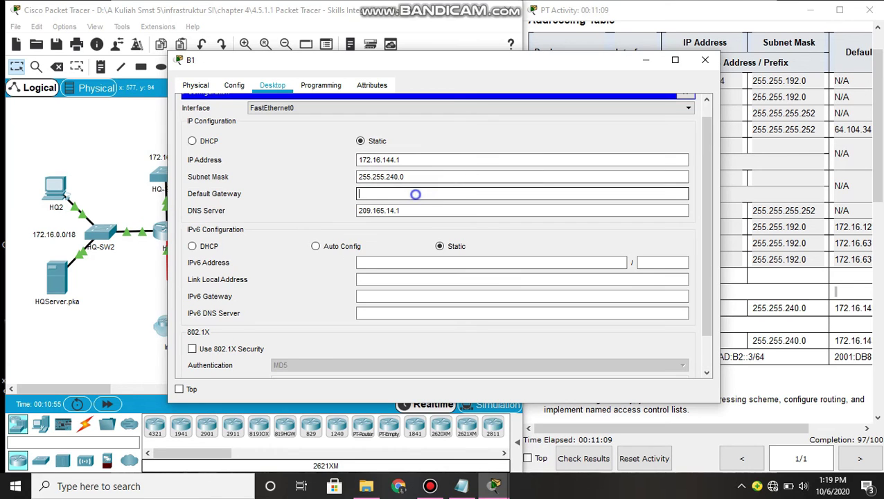
Step: Set B1's static IPv6 address to 2001:DB8:ACAD:B1::2 with prefix length 64, and close its configuration window
left_click(380, 264)
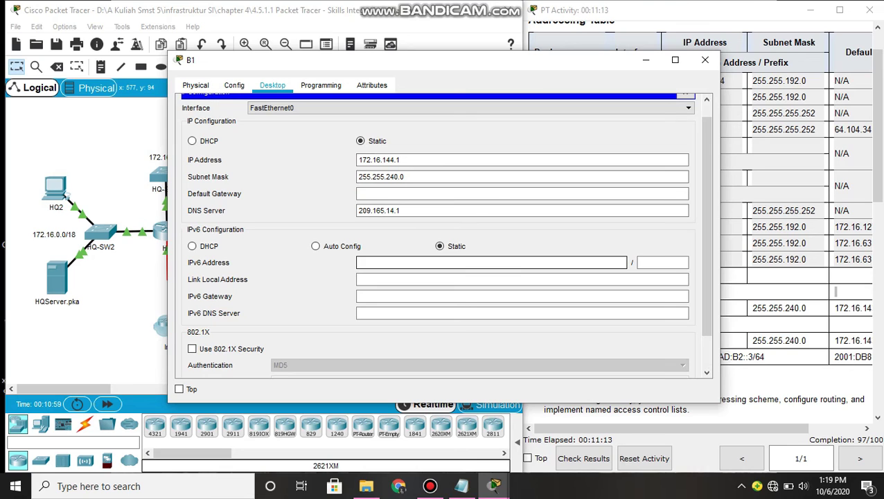
type("2001")
type(":DB8:ACAD")
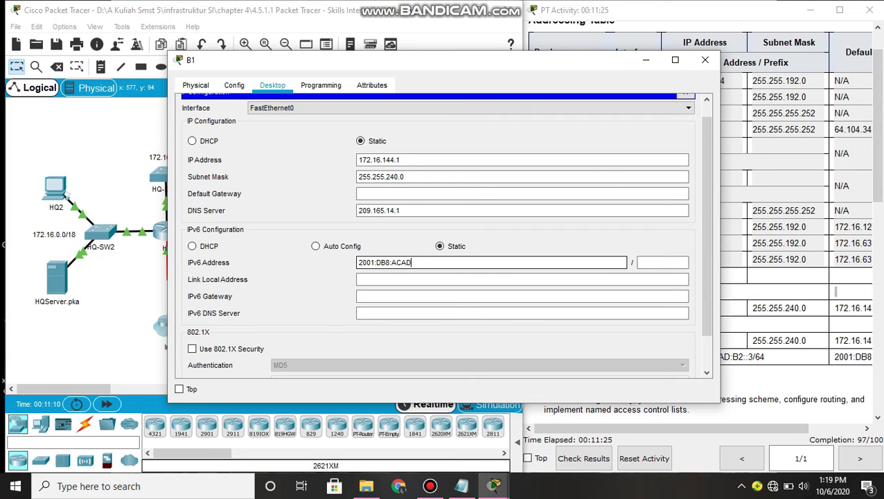
type(":B1:2")
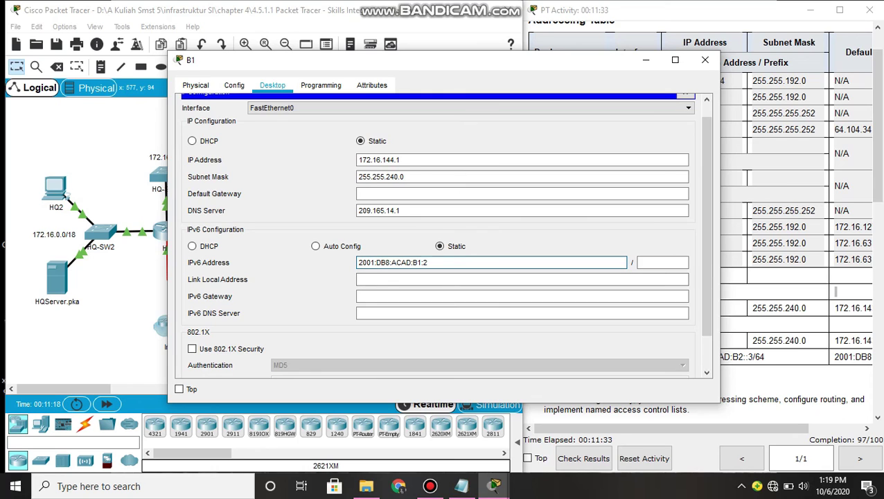
key("BackSpace")
type(":2")
left_click(671, 256)
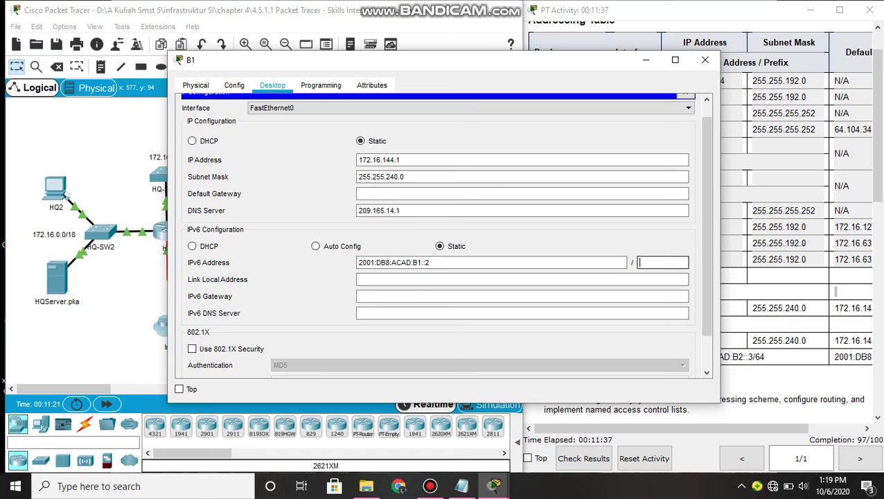
type("64")
scroll(443, 235, "up", 1)
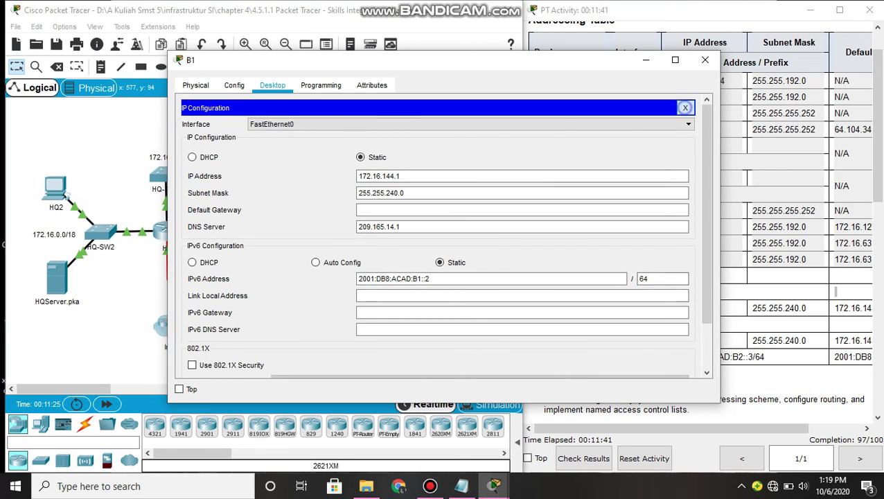
left_click(684, 106)
left_click(705, 60)
Step: Set B1's IPv4 default gateway to 172.16.159.254
left_click_drag(741, 160, 575, 283)
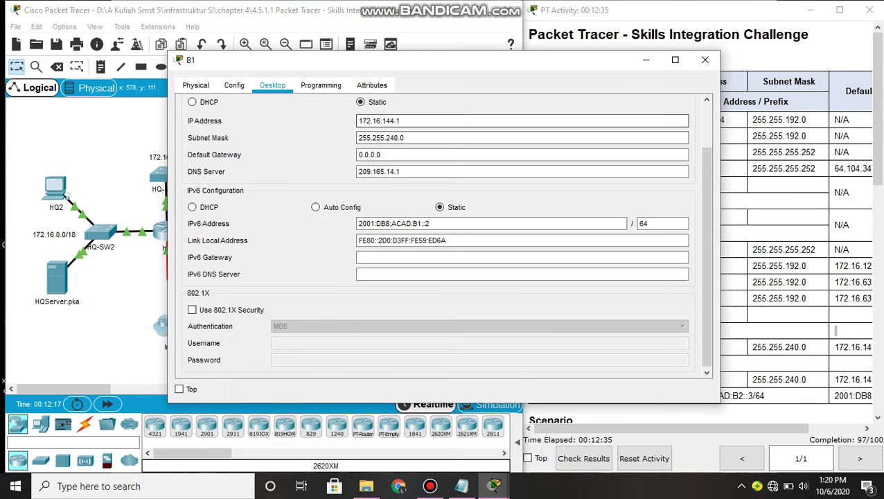
left_click_drag(396, 155, 356, 154)
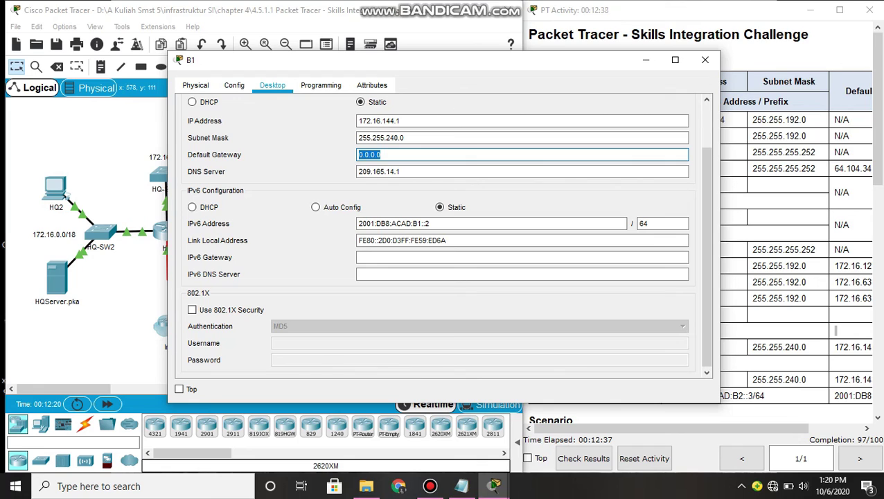
type("172.16.159.254")
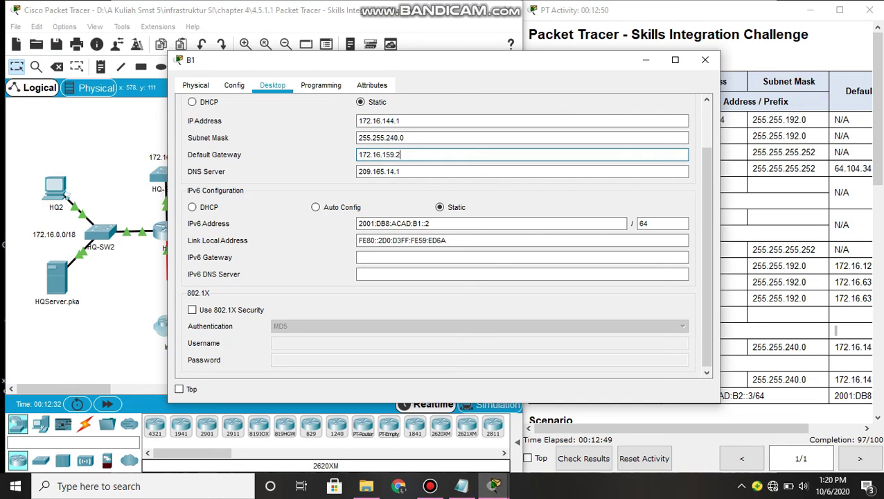